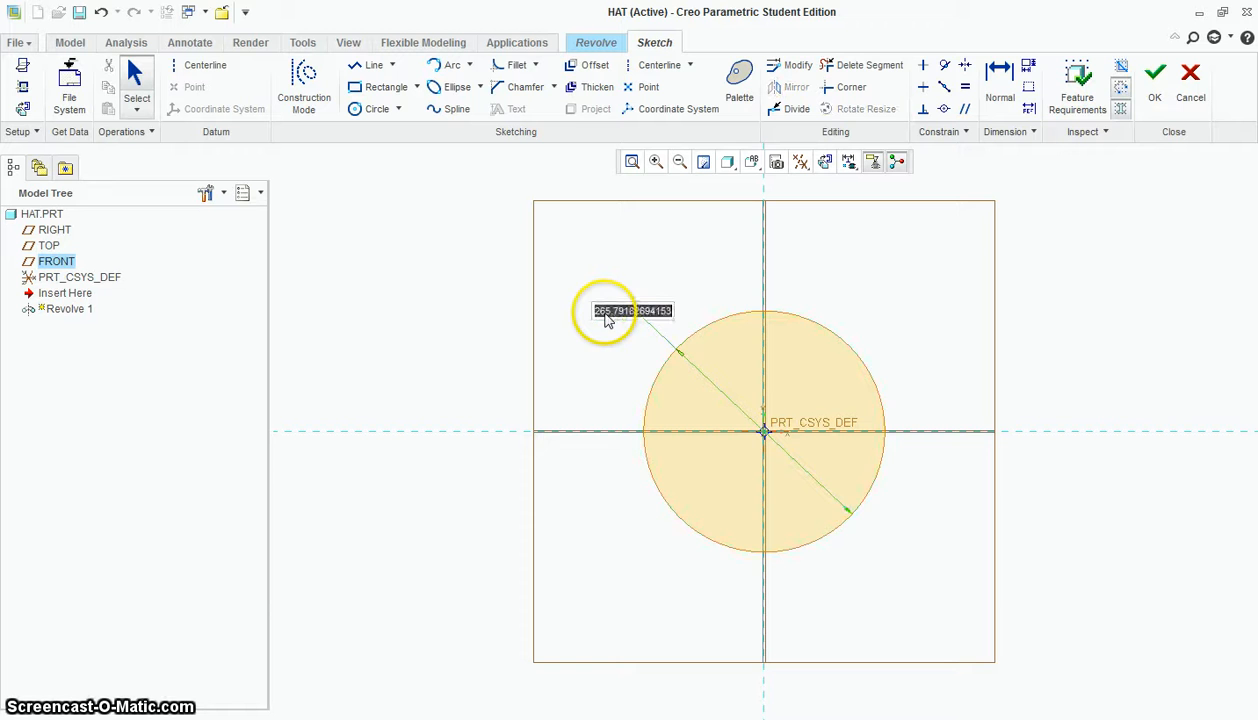
Set the circle's diameter to 27
key(Return)
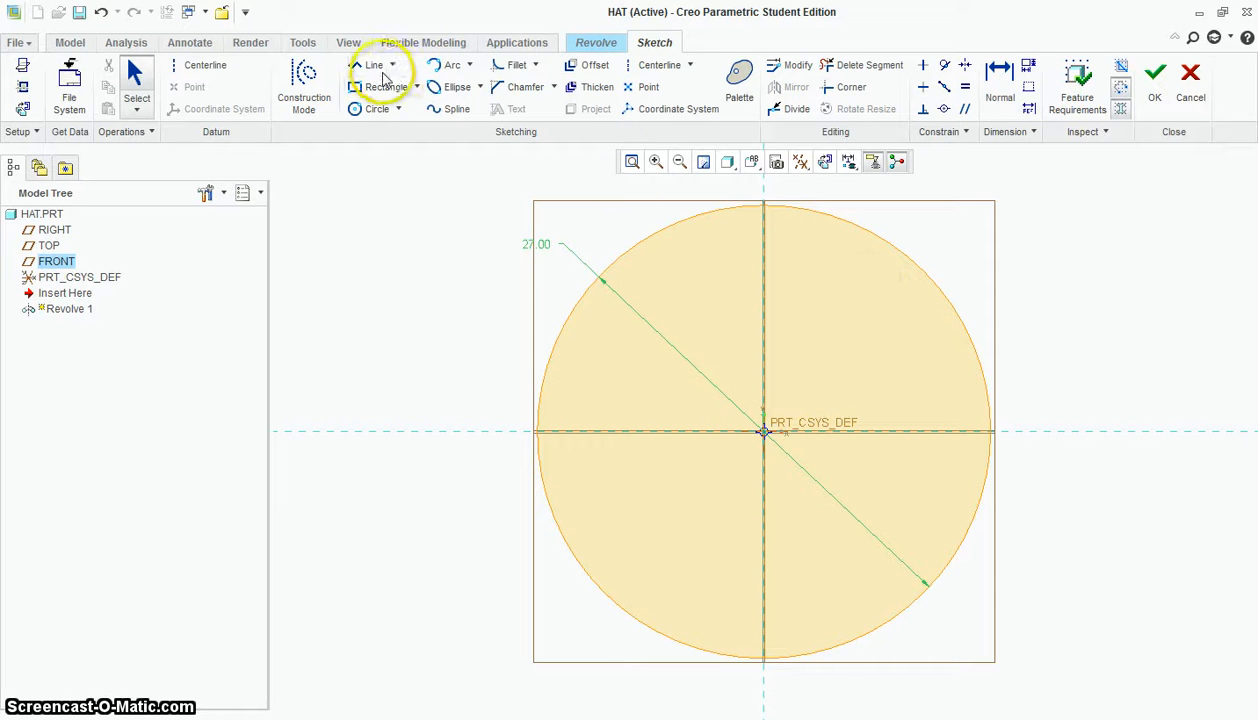
Sketch an 11-long line from the circle's top down the vertical axis, joined to a horizontal line reaching the circle's right edge
click(370, 66)
click(764, 205)
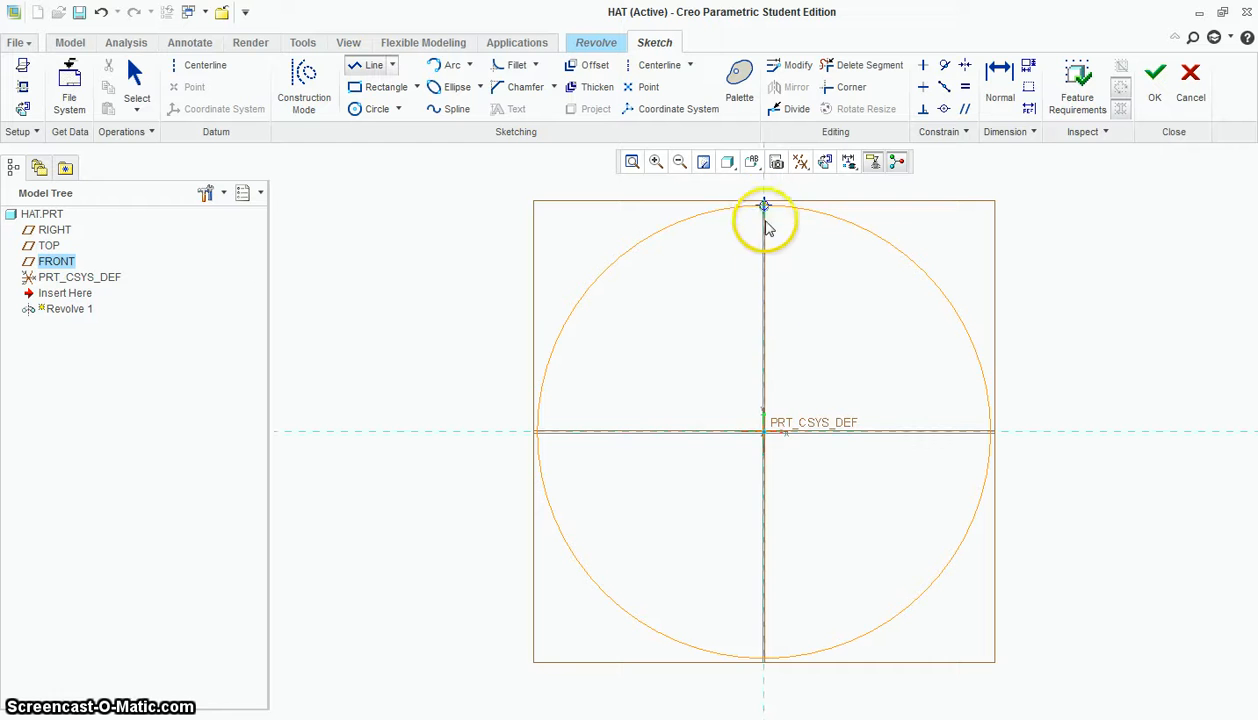
click(764, 385)
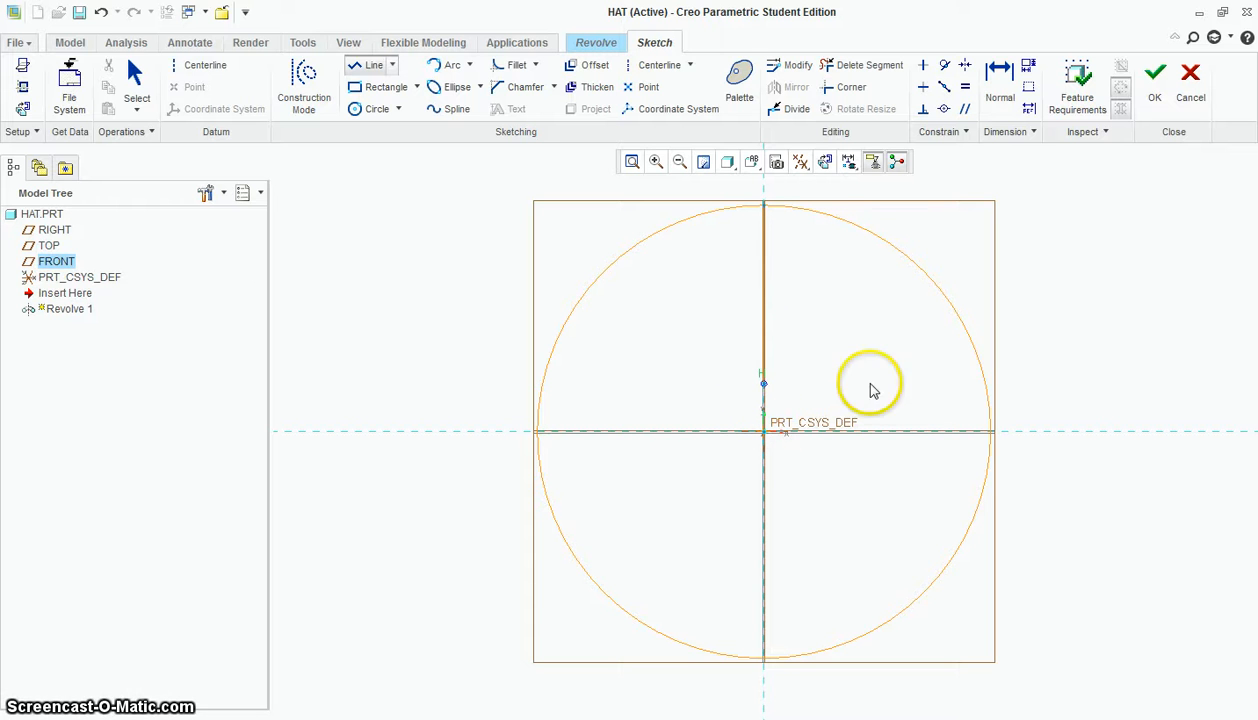
click(985, 385)
middle_click(1030, 343)
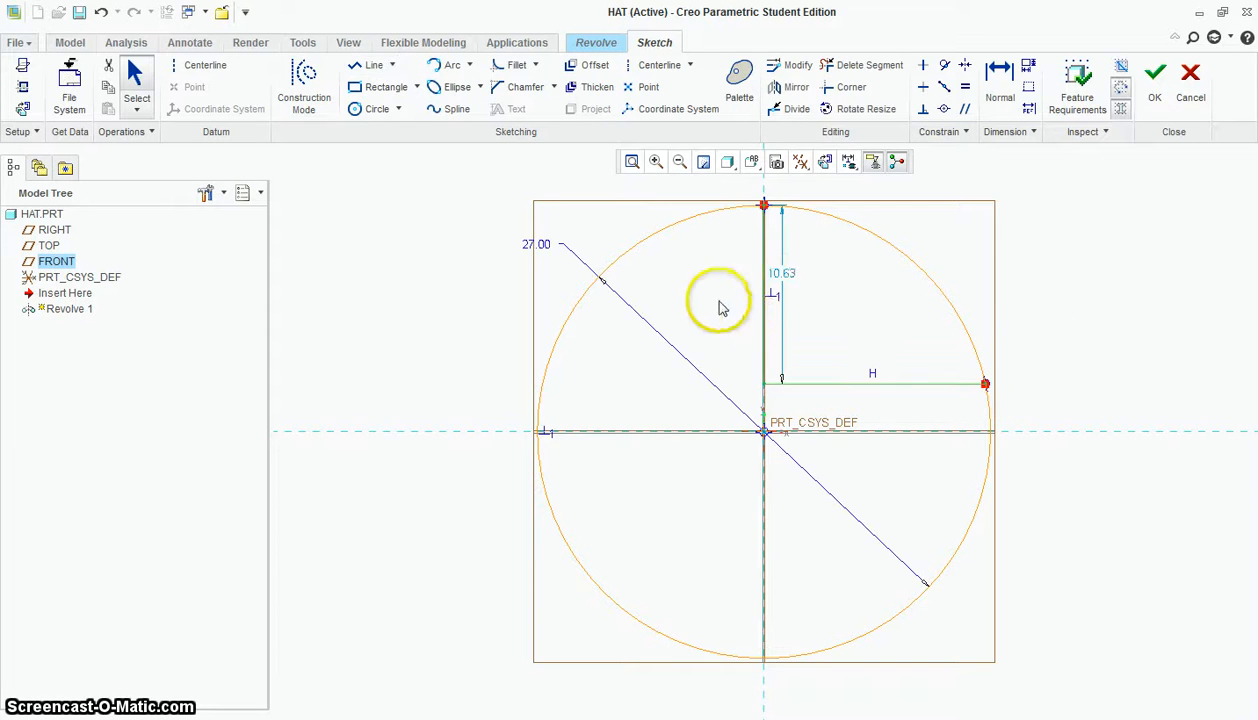
double_click(786, 273)
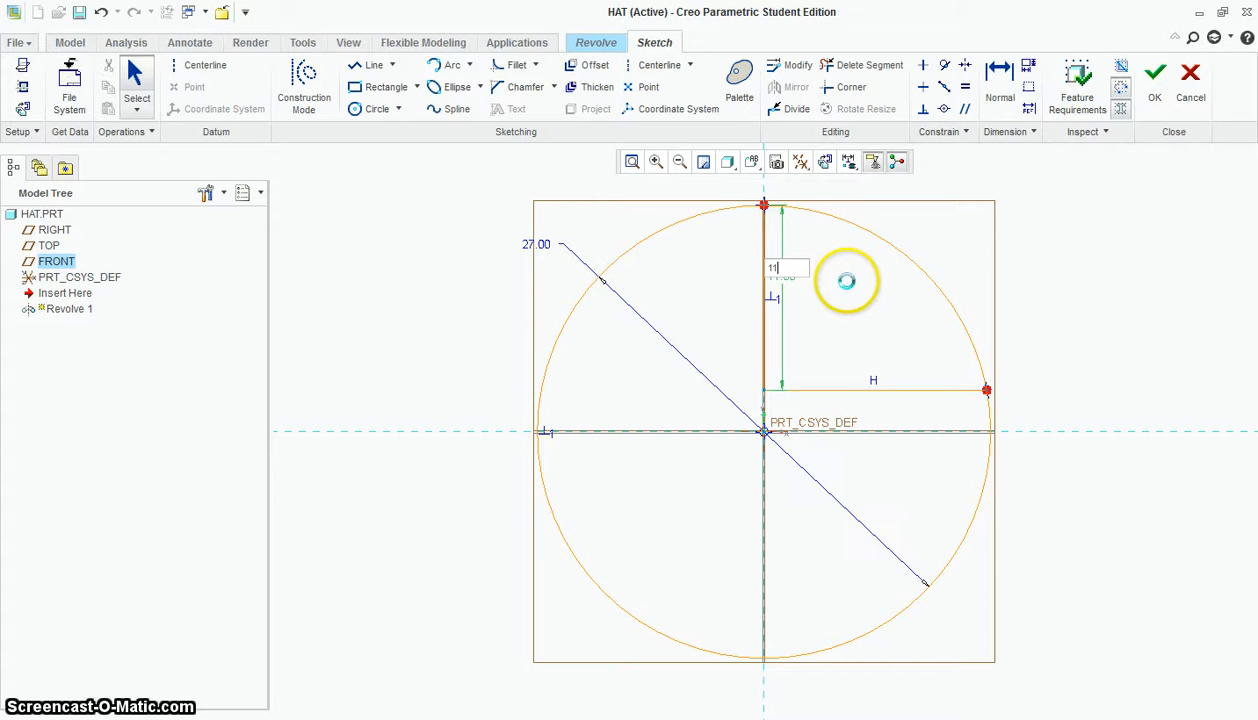
key(Return)
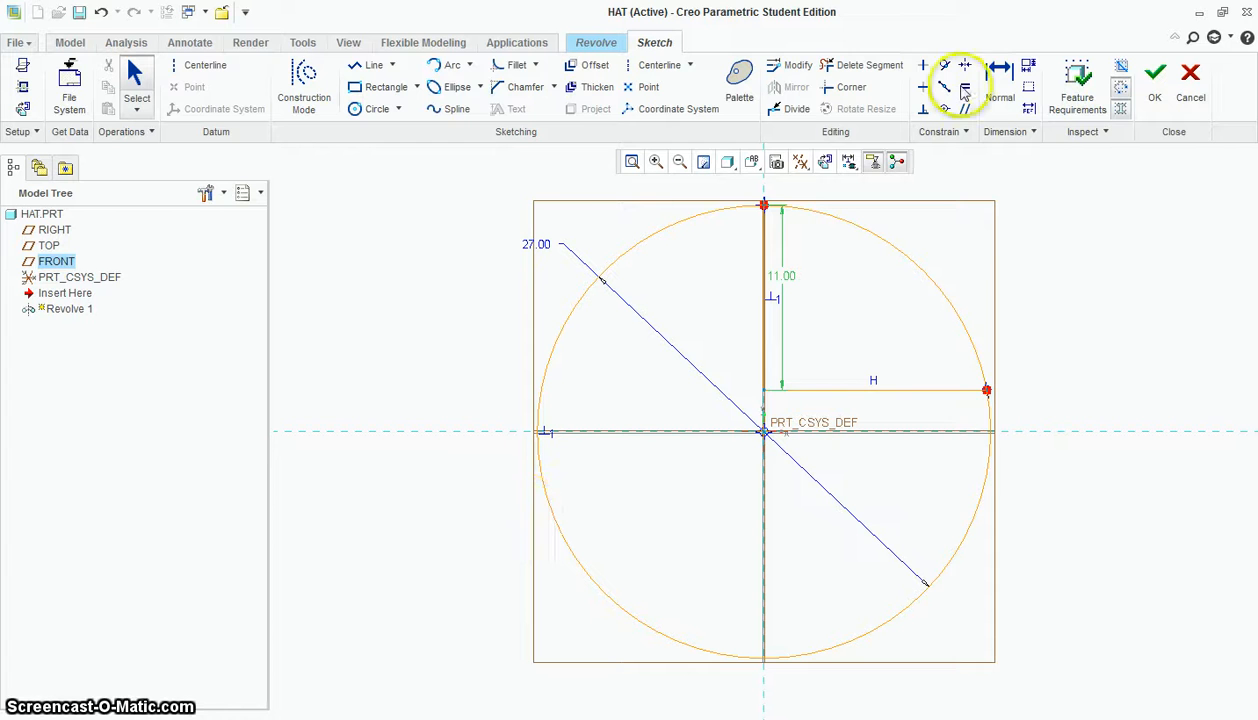
Trim the circle to leave only the upper-right arc that closes the profile with the two lines
click(869, 66)
drag(715, 197, 714, 238)
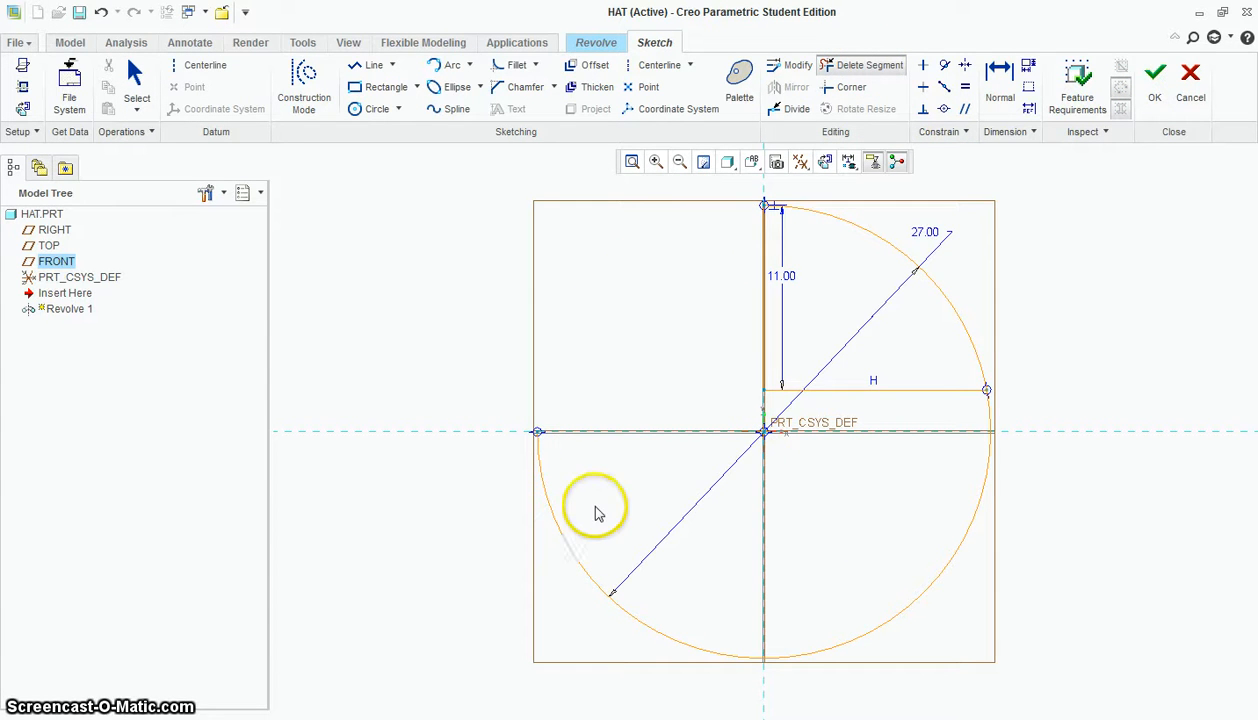
drag(566, 577, 599, 583)
drag(899, 570, 943, 623)
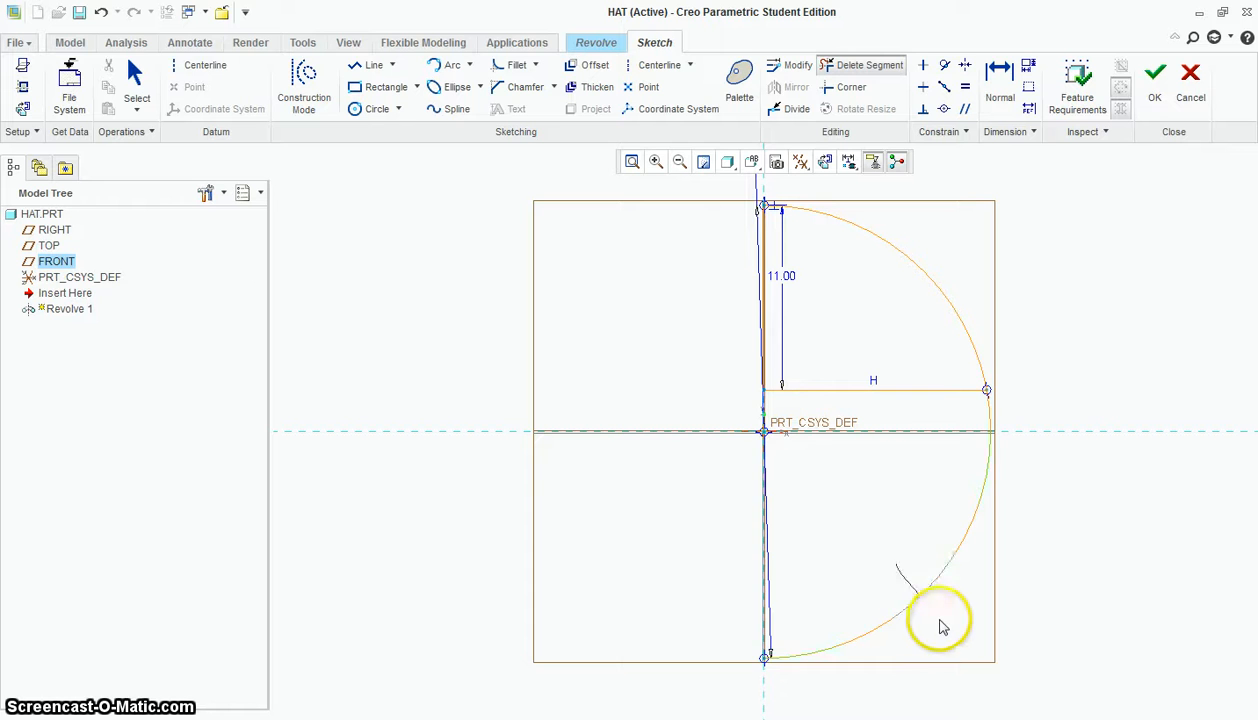
click(993, 414)
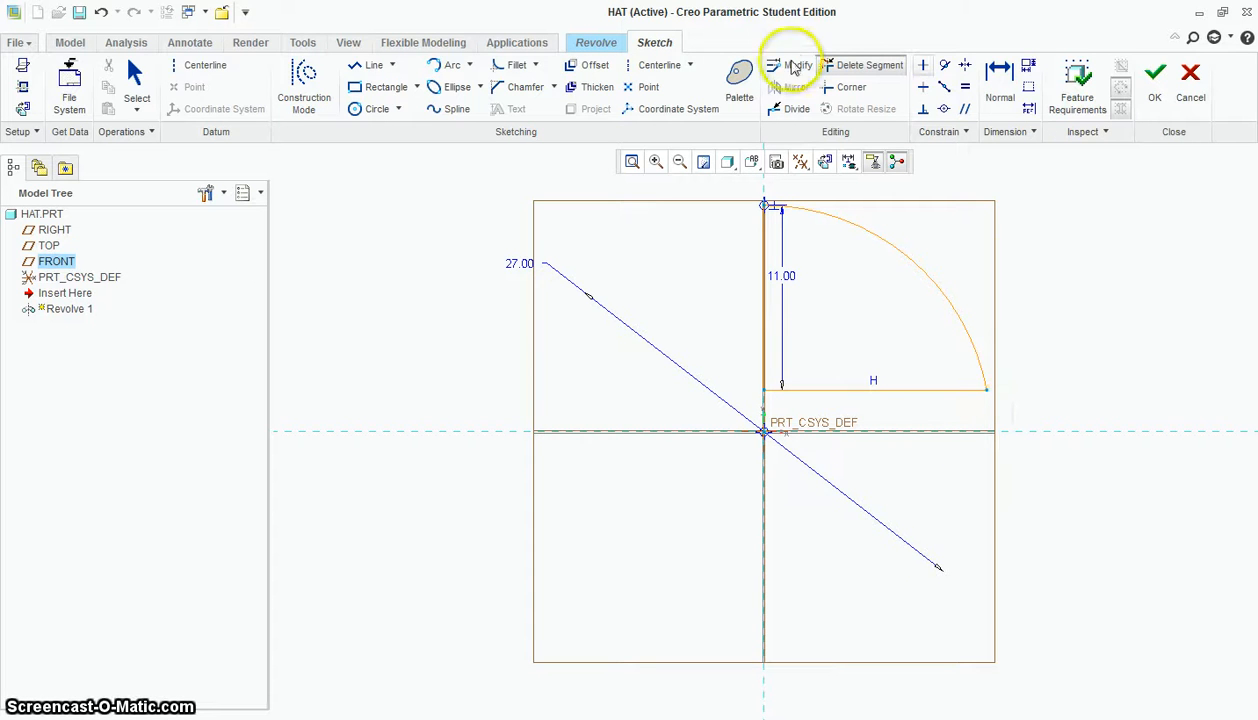
Add a vertical centerline along the profile's straight edge and complete the 360° revolve around it
click(662, 66)
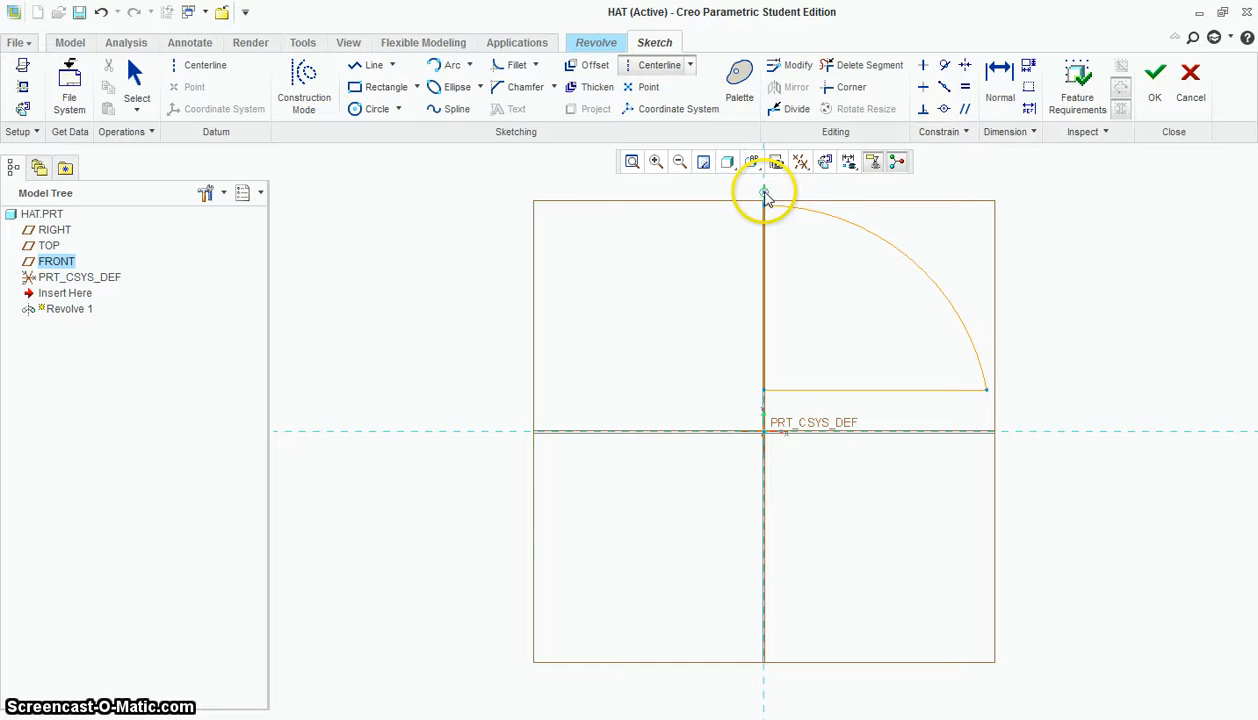
click(765, 192)
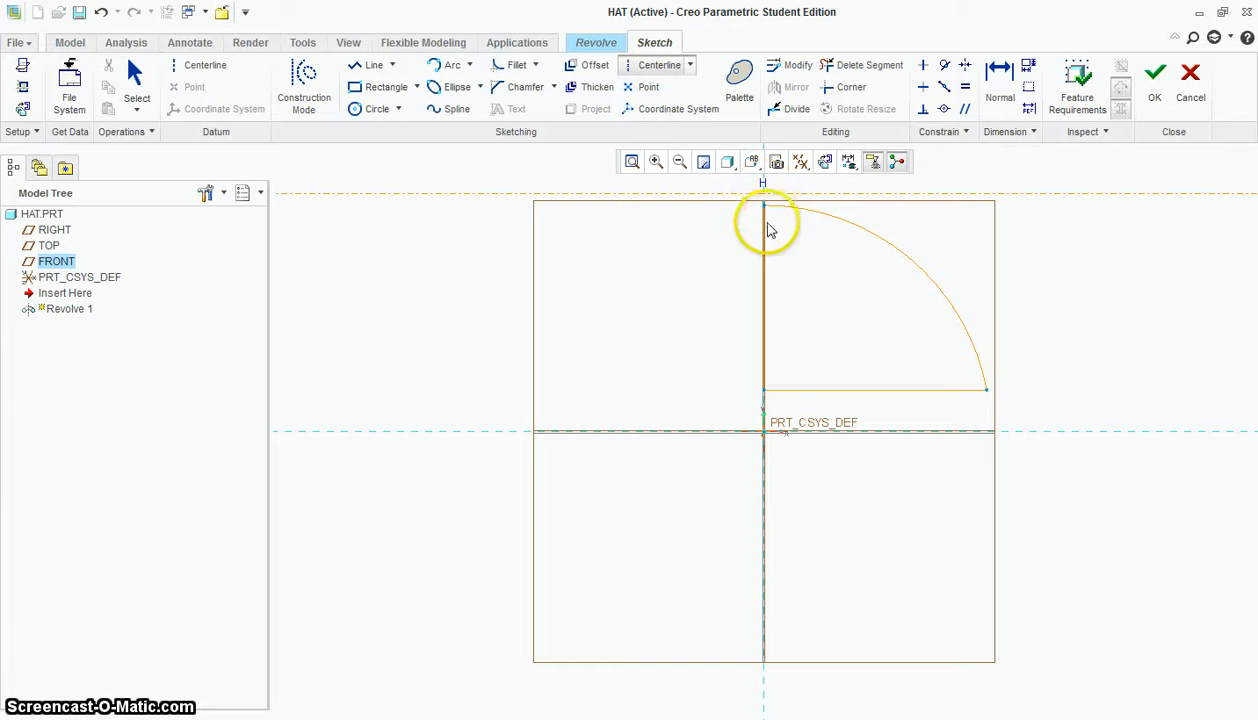
click(765, 451)
click(1155, 78)
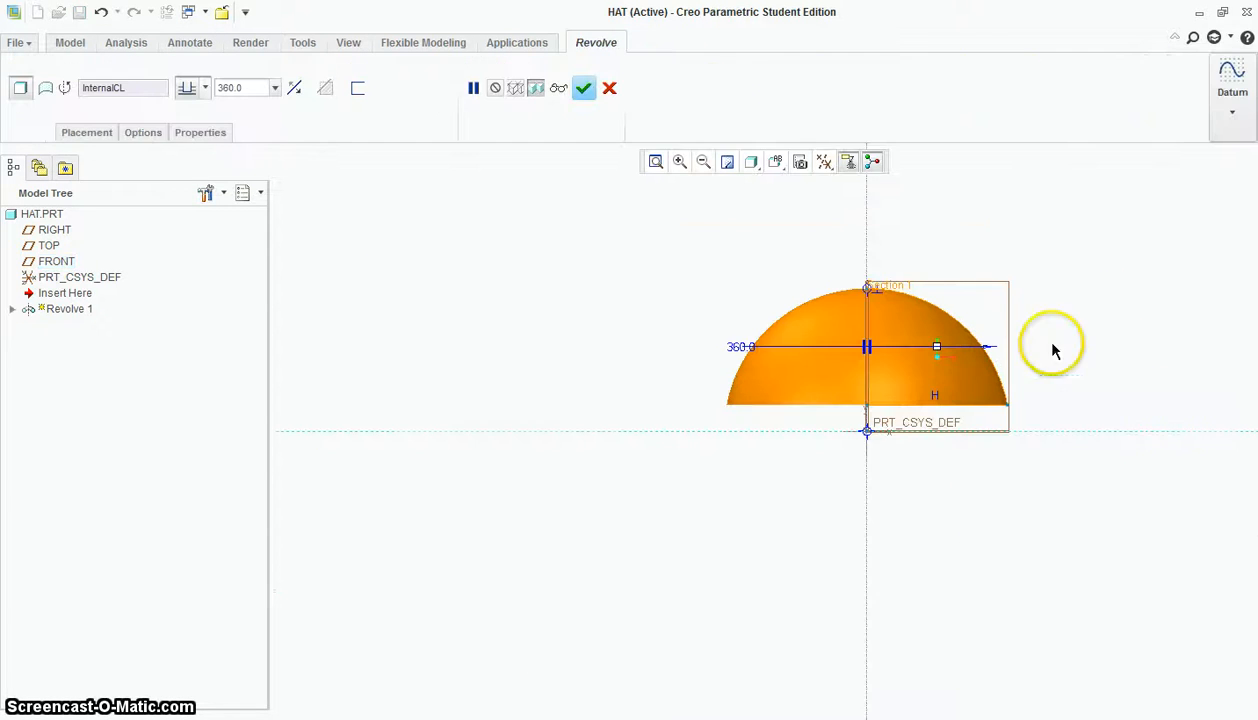
click(584, 88)
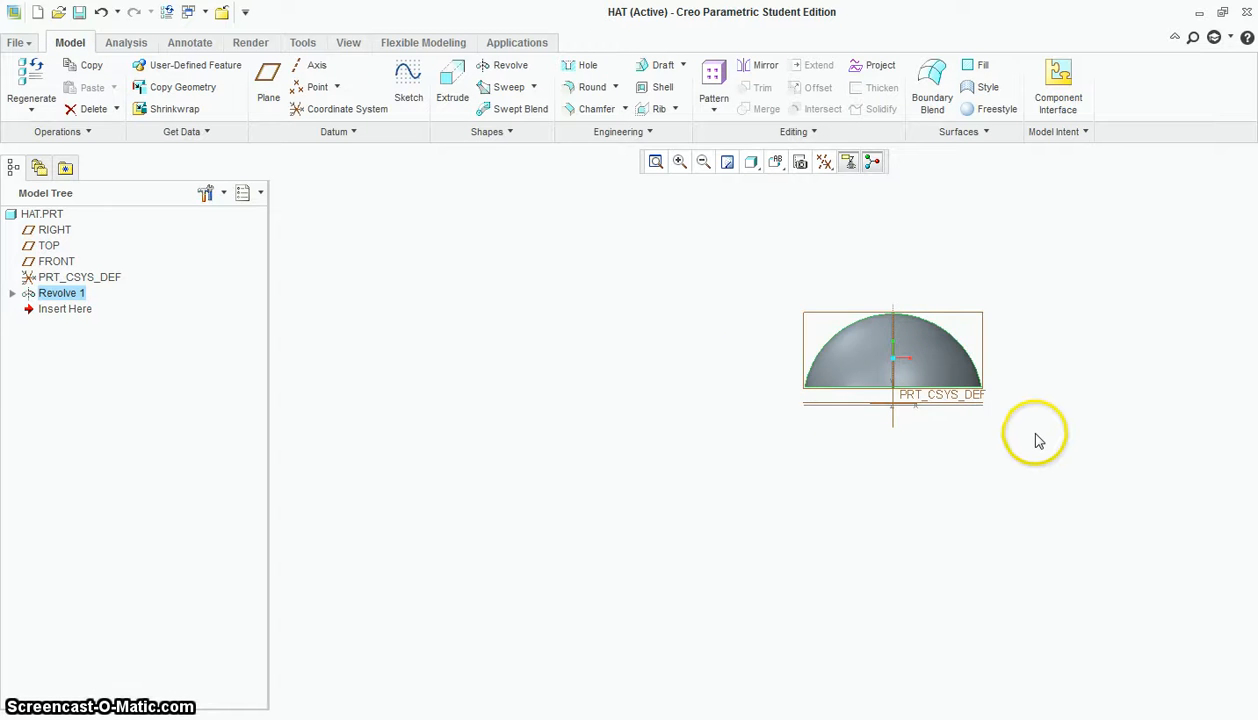
Shell the dome with a thickness of 1.5, removing its flat bottom face
middle_drag(1037, 440, 997, 389)
click(965, 537)
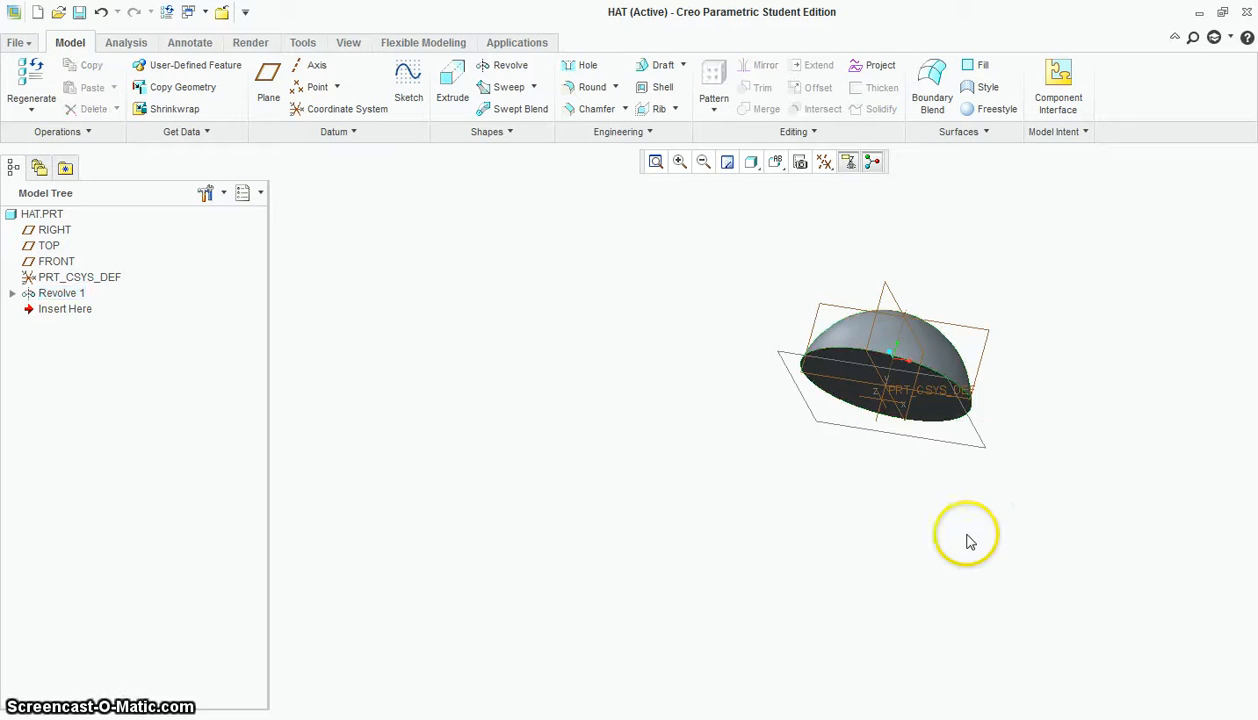
scroll(1000, 368, down, 2)
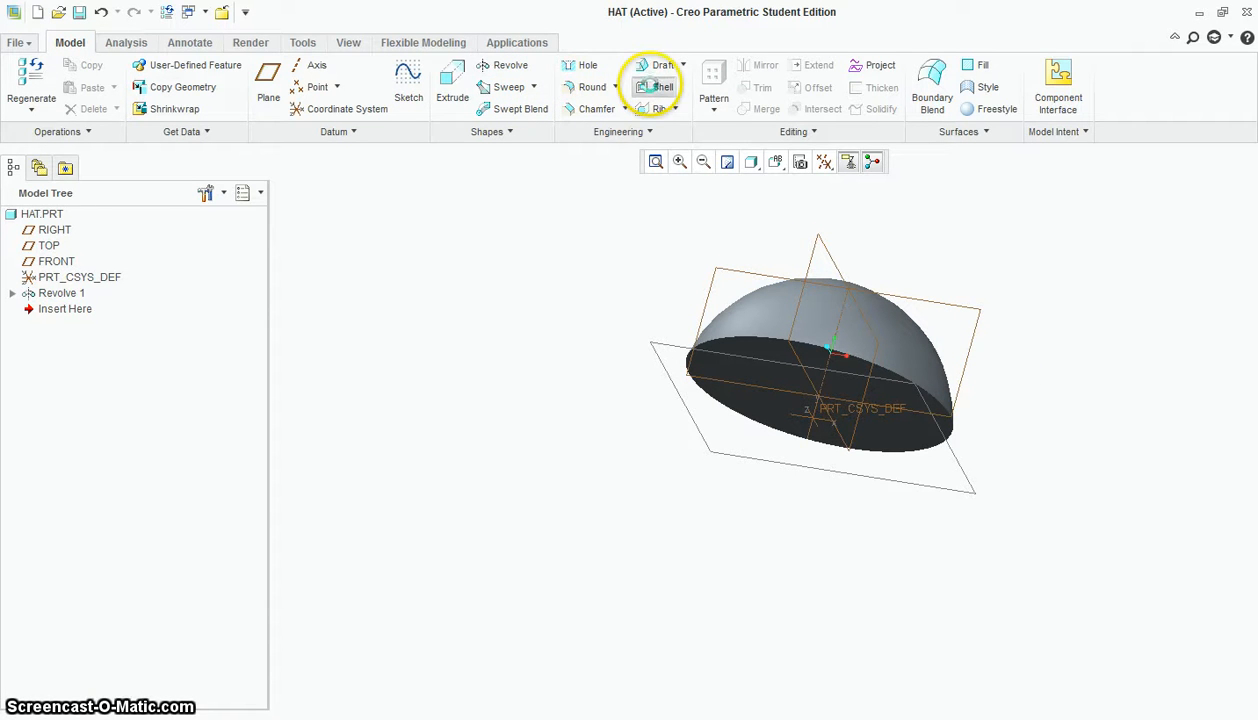
click(654, 87)
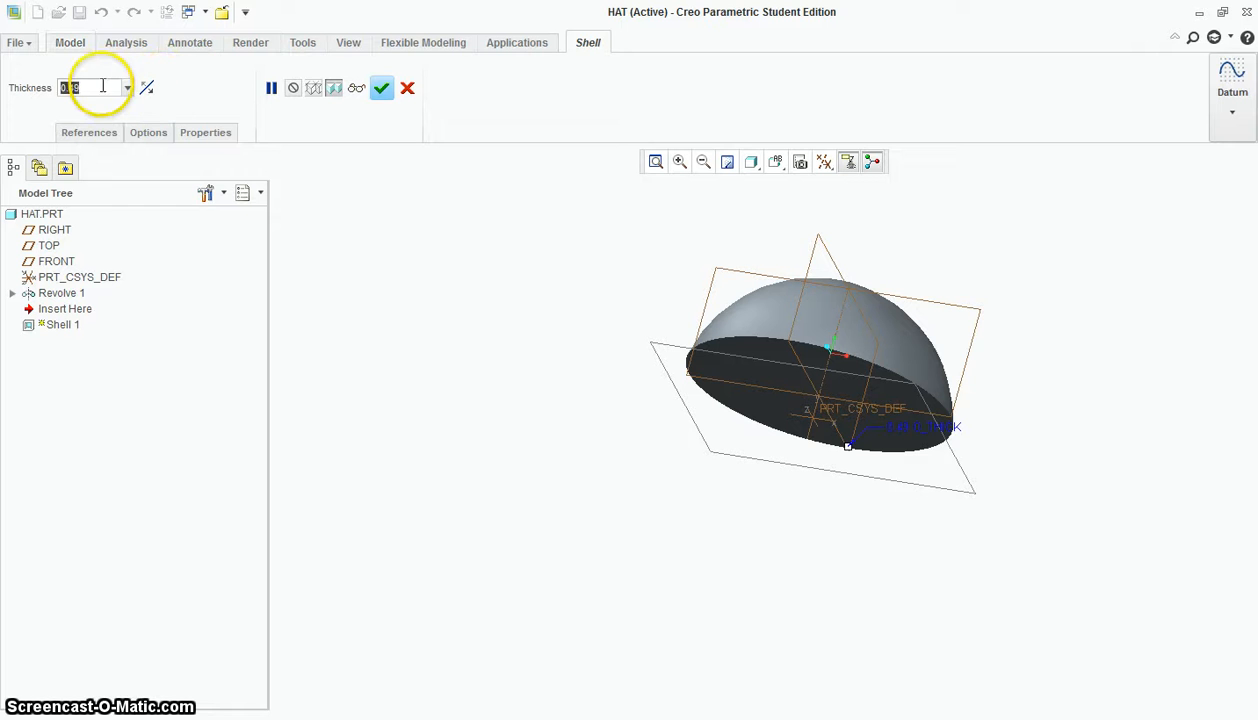
click(102, 87)
text(1.5)
key(Return)
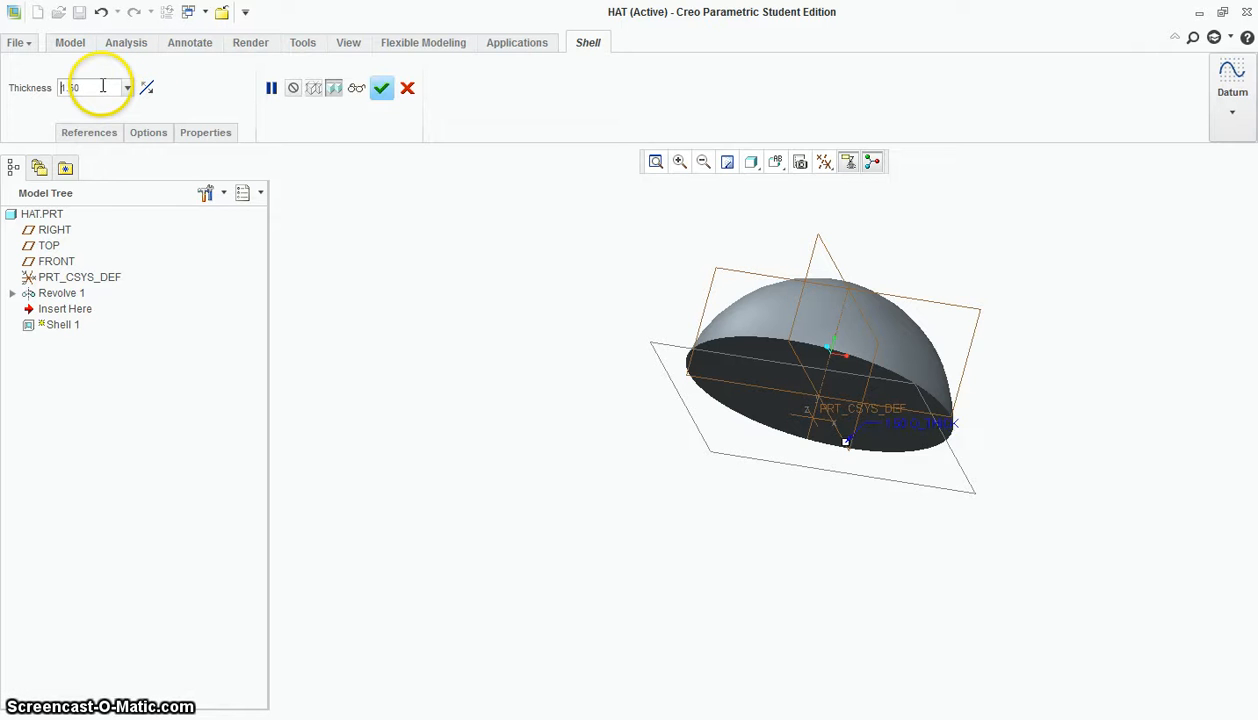
click(757, 387)
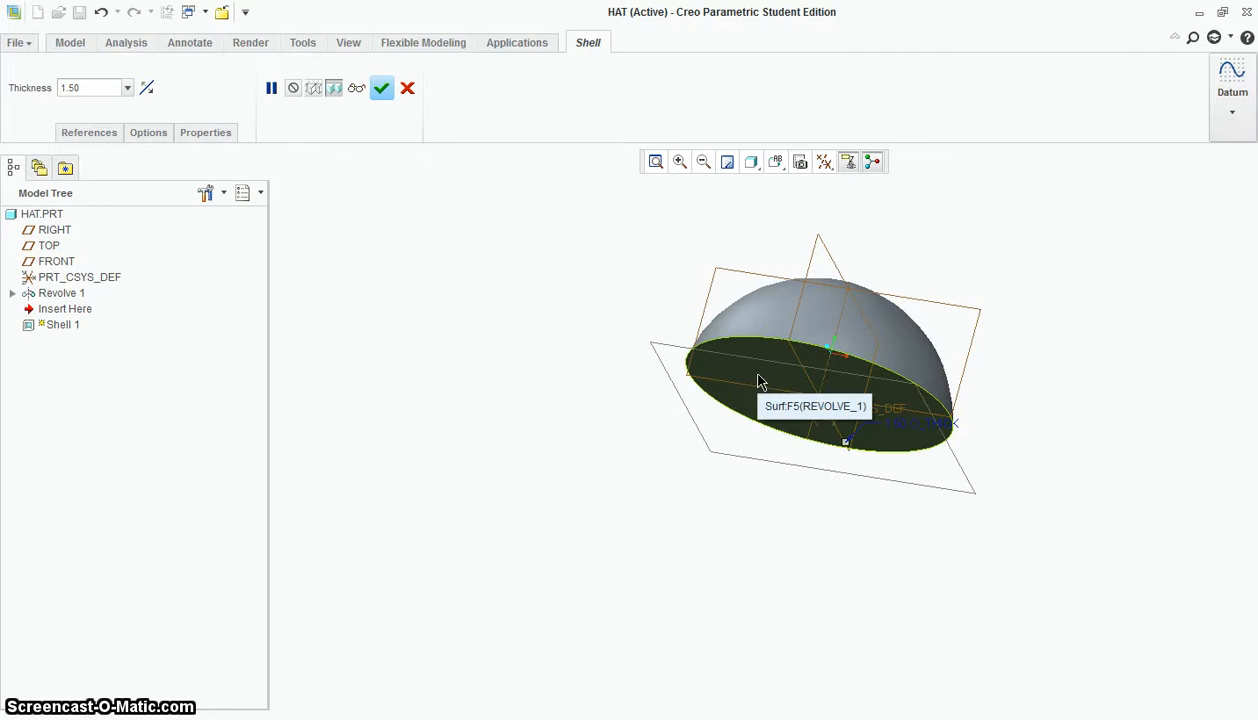
click(758, 375)
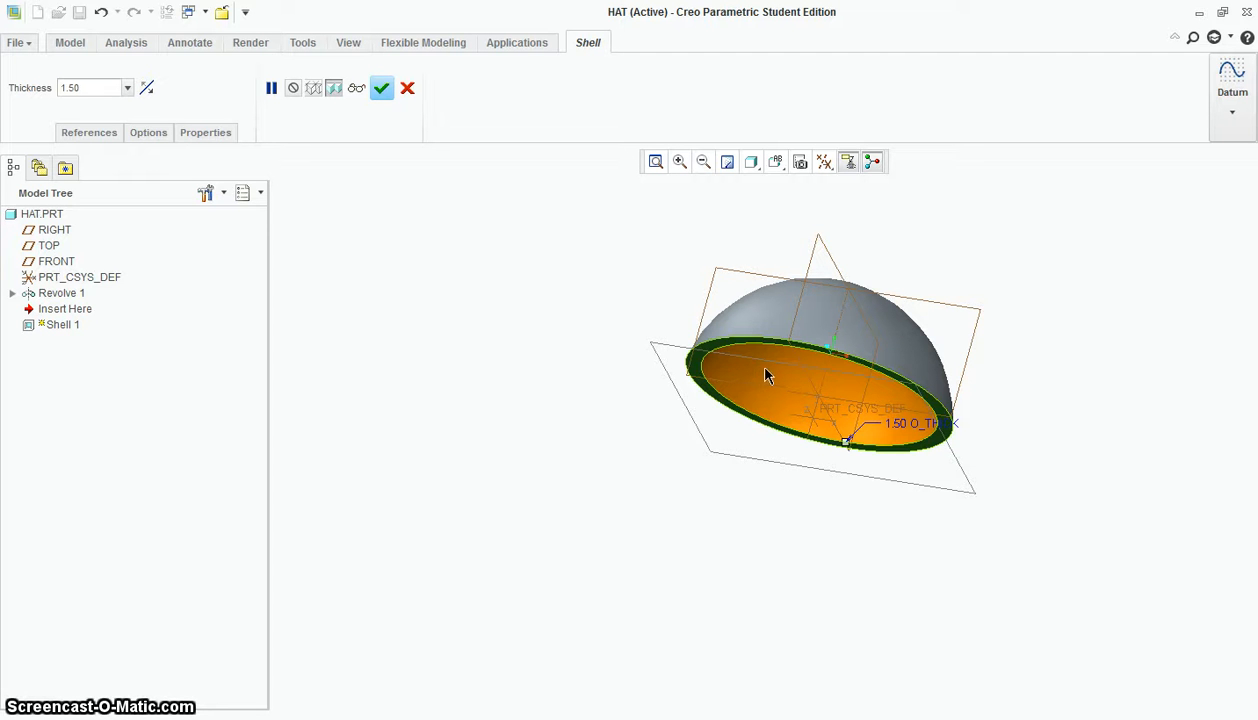
scroll(869, 375, down, 2)
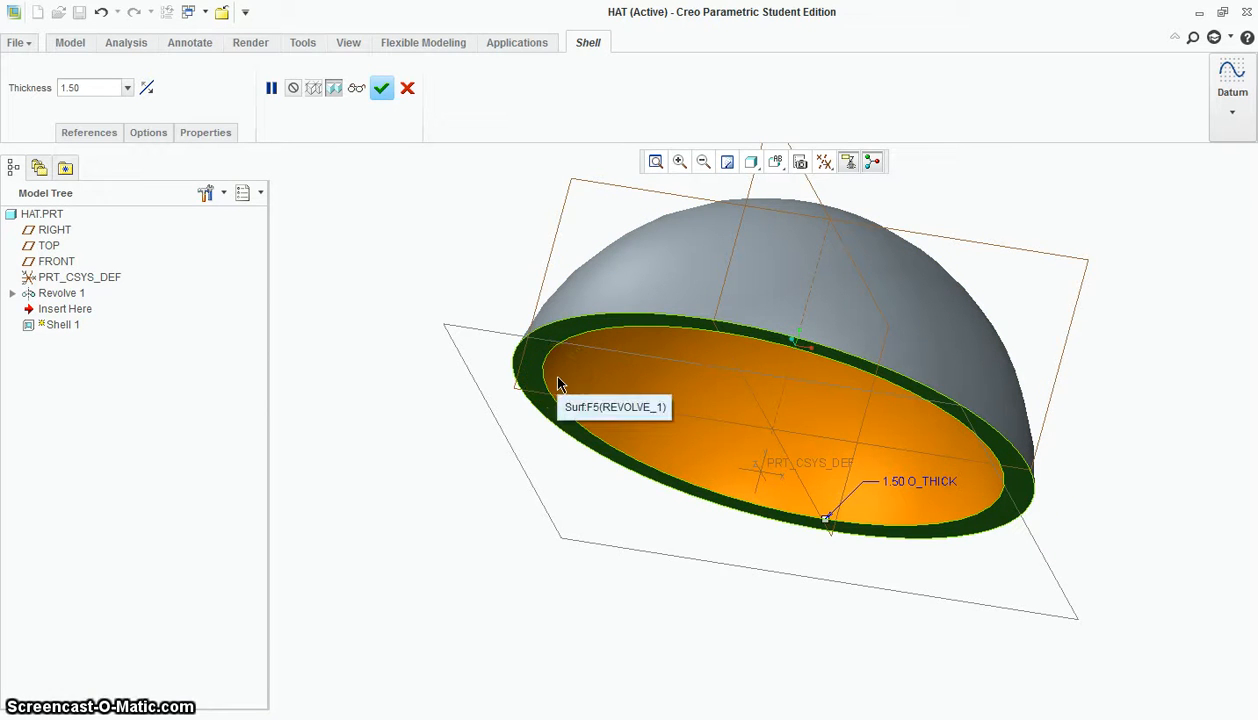
click(381, 88)
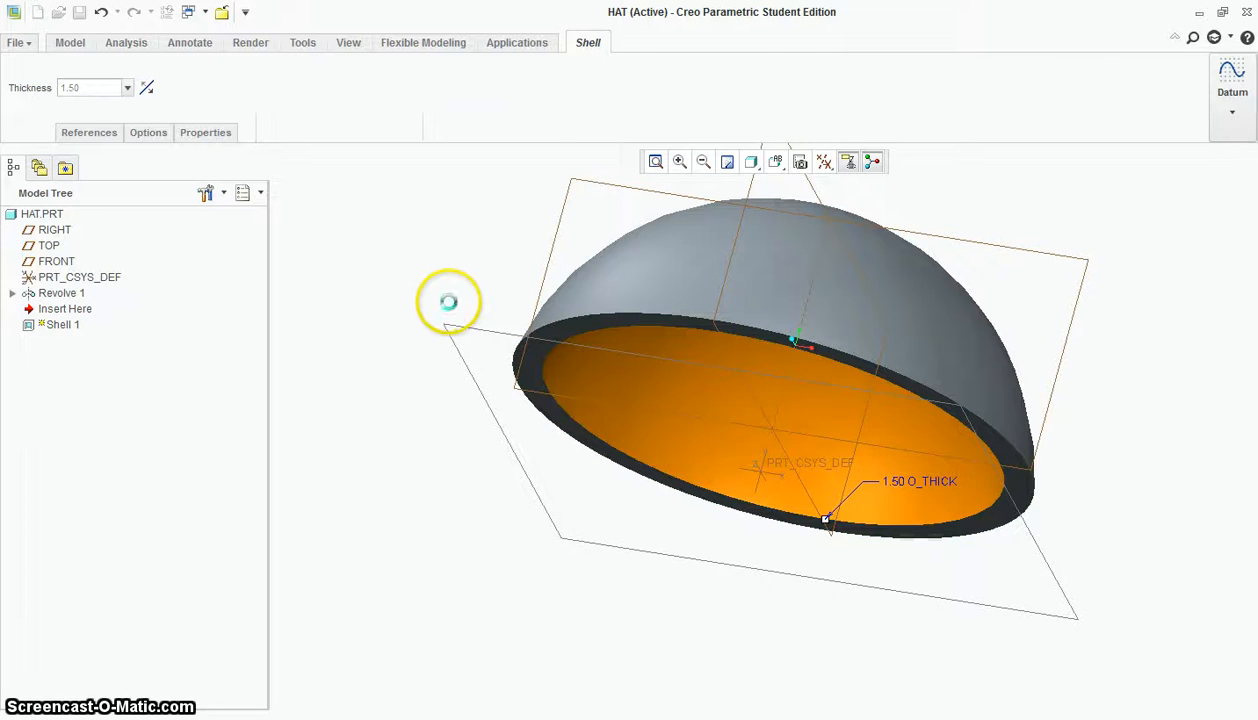
Check the hat dimensions in the Toy Car drawing and examine the shelled dome in Creo from inside and outside
scroll(553, 307, up, 2)
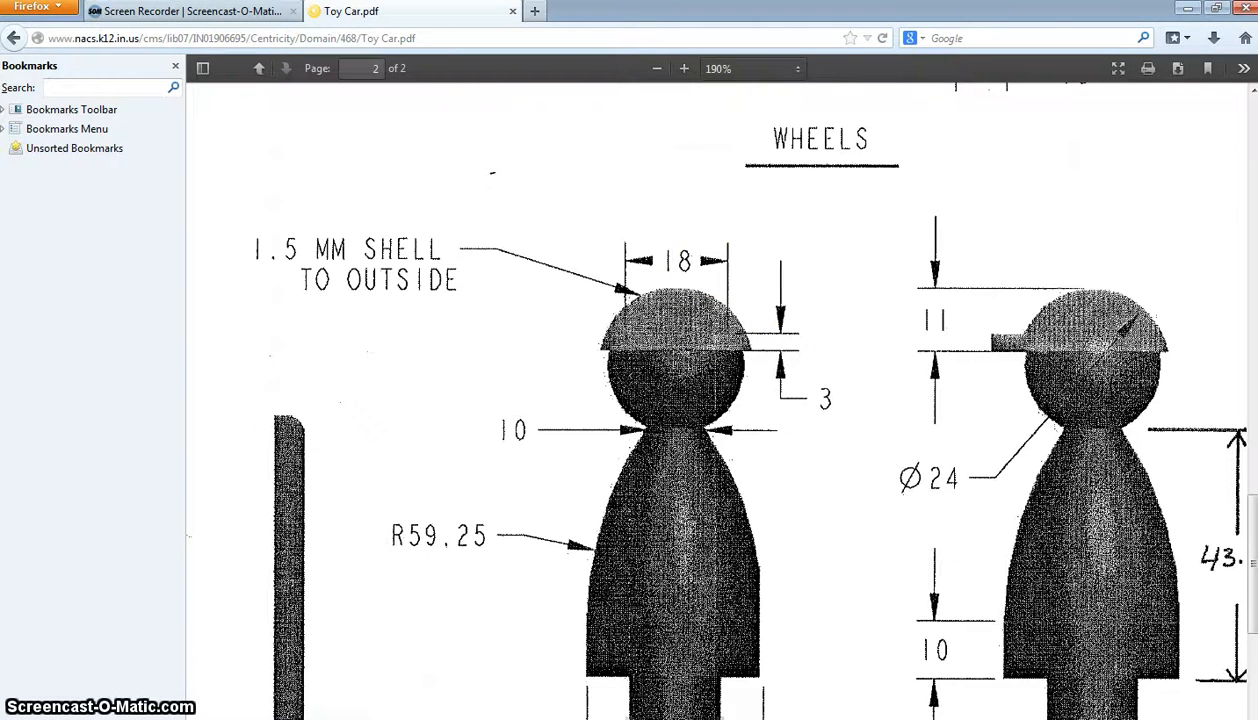
click(480, 718)
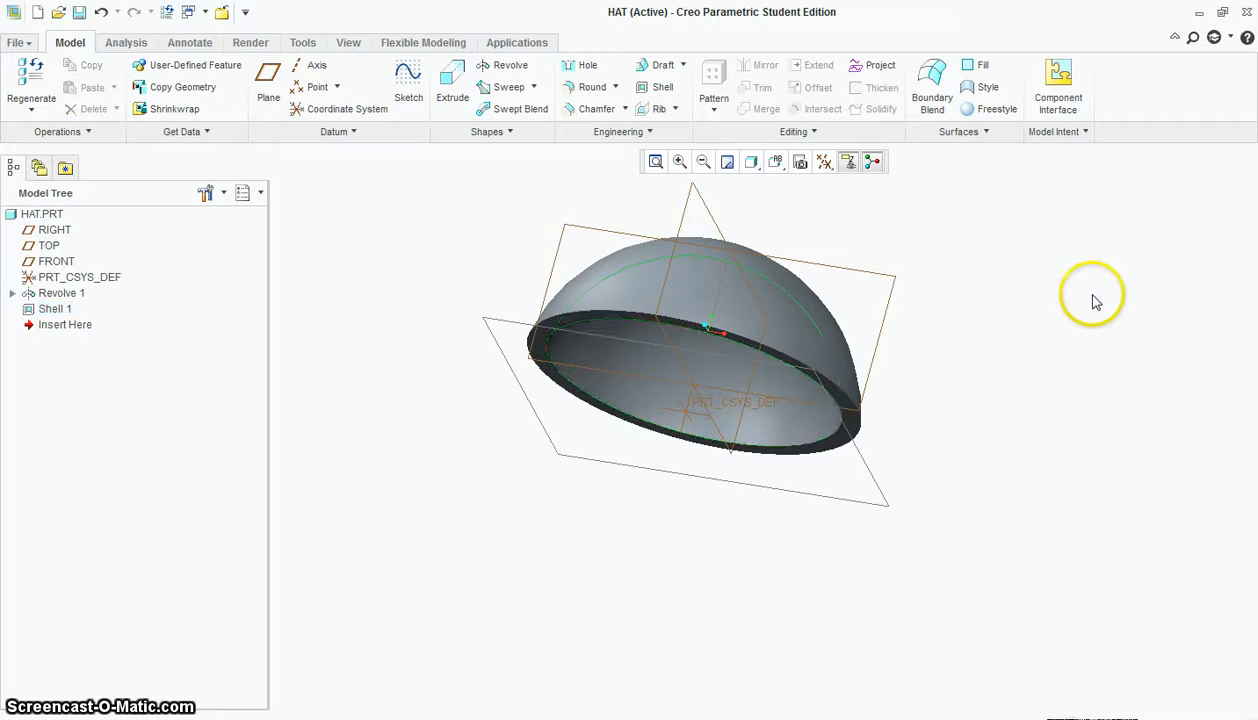
middle_drag(1095, 302, 1084, 340)
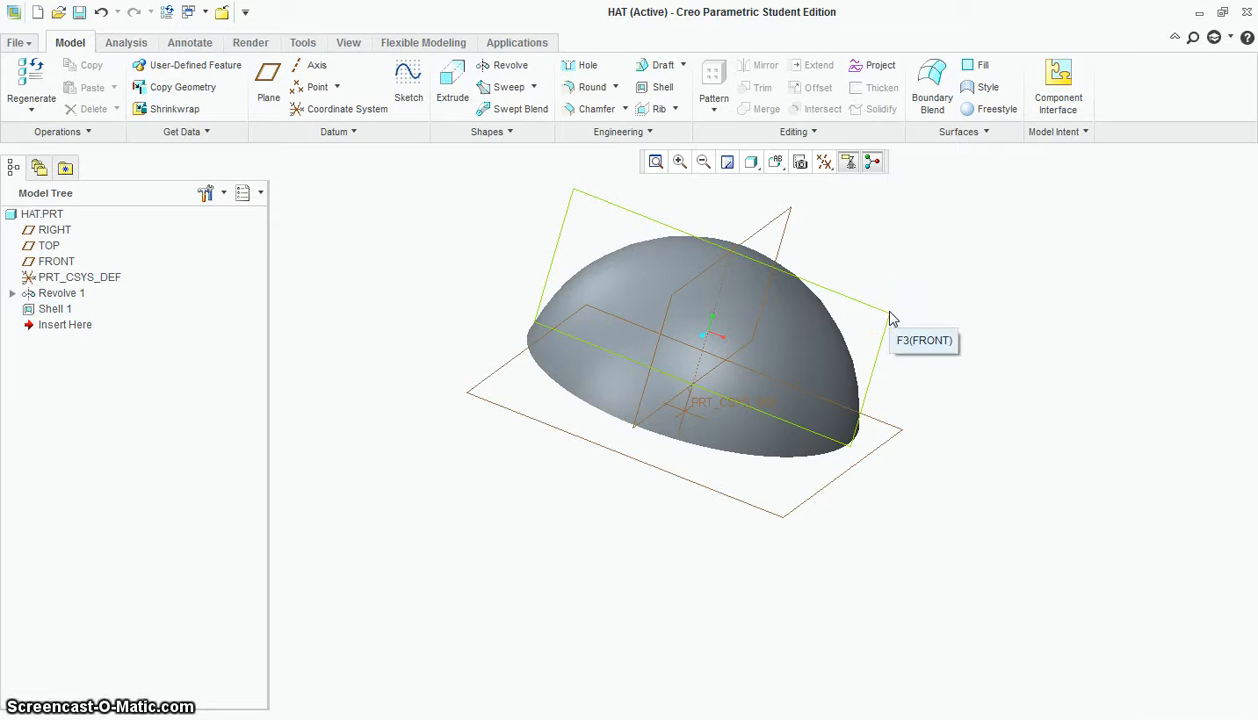
middle_drag(851, 452, 843, 390)
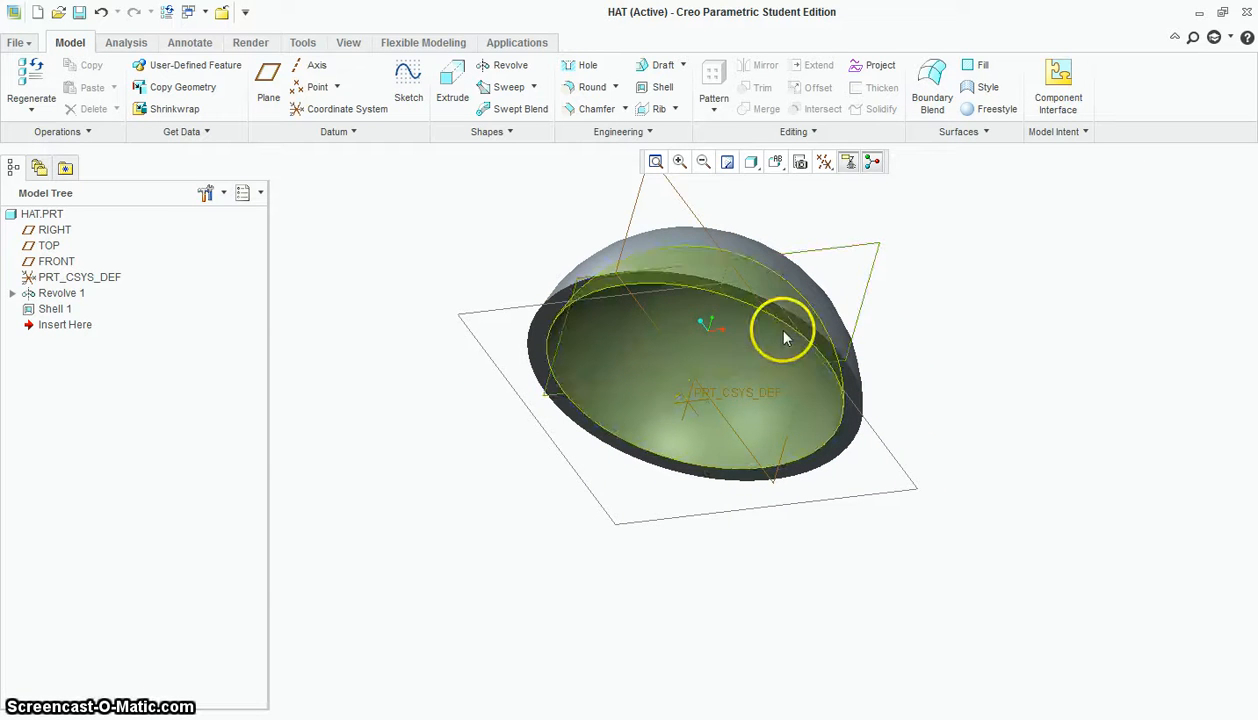
middle_drag(1105, 325, 1092, 368)
scroll(930, 308, up, 1)
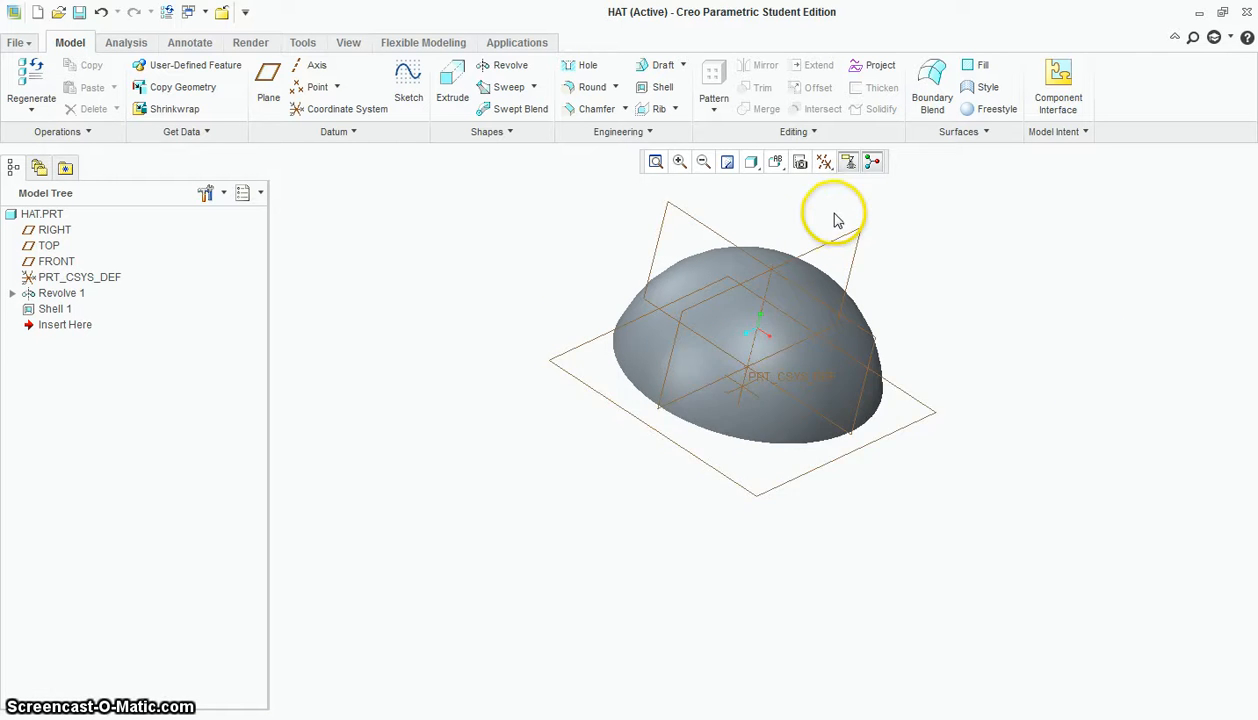
scroll(832, 217, down, 2)
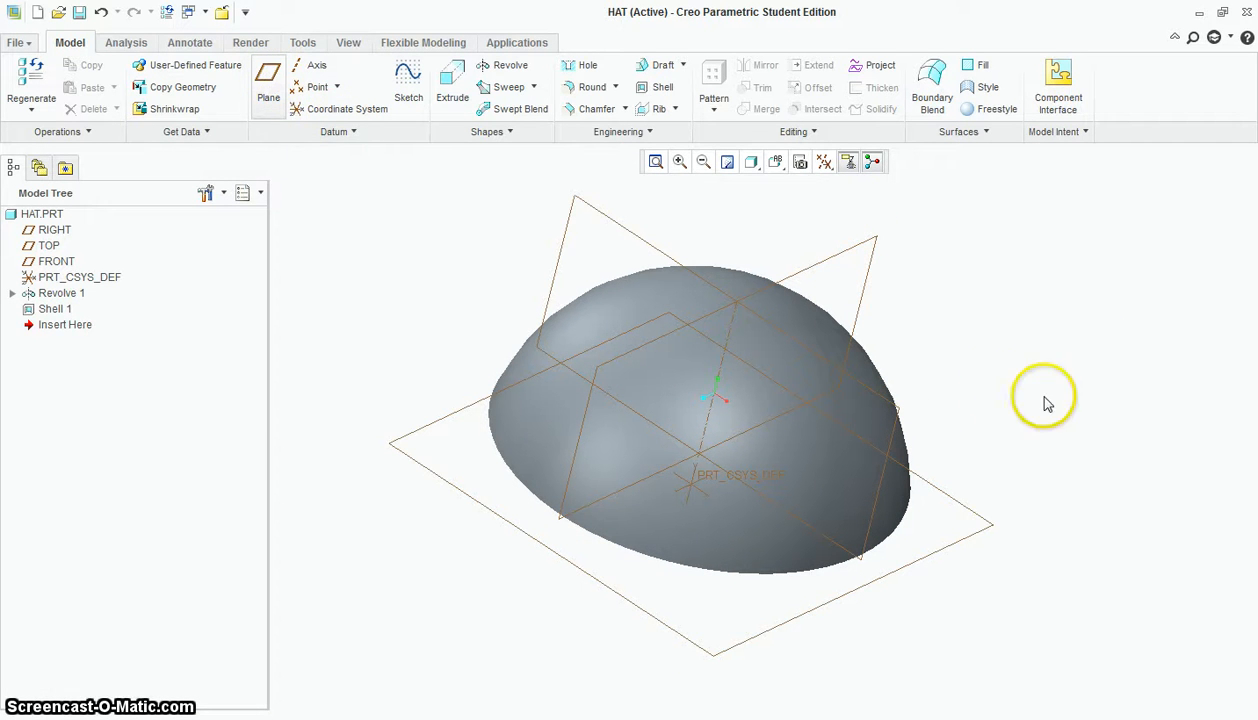
scroll(1090, 420, up, 3)
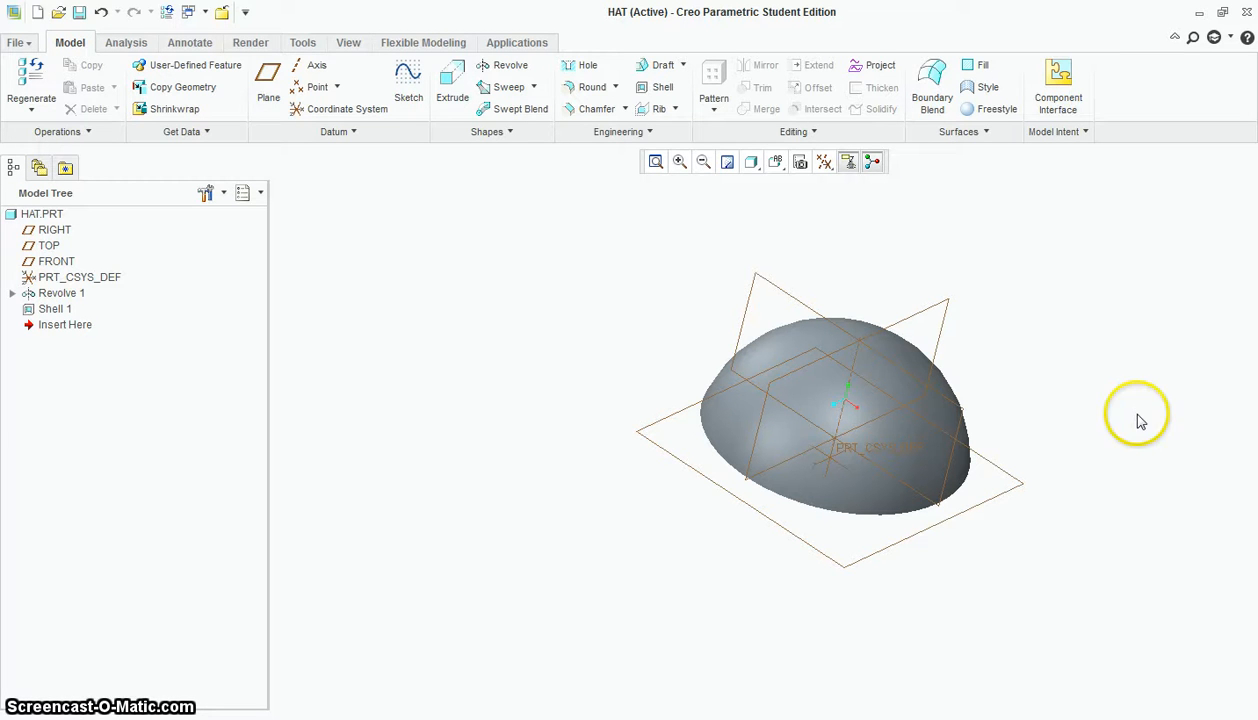
Create a datum plane offset about 37 from the FRONT plane, in front of the dome
click(270, 80)
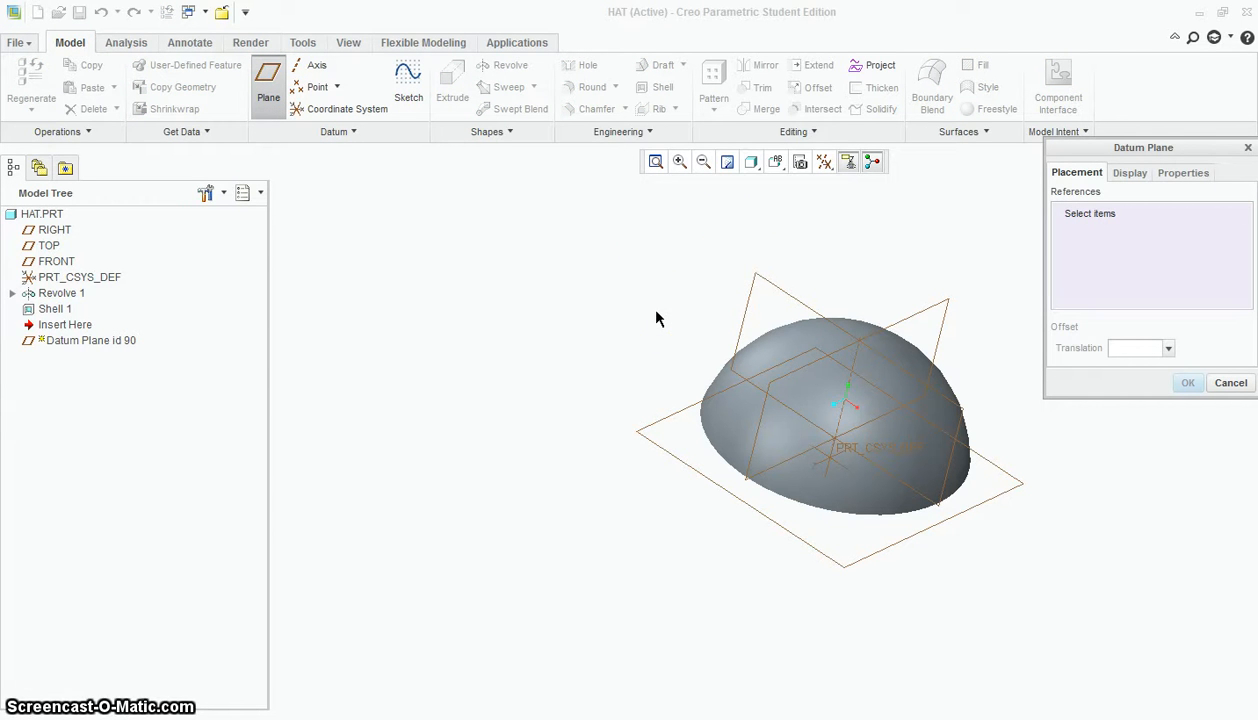
click(783, 297)
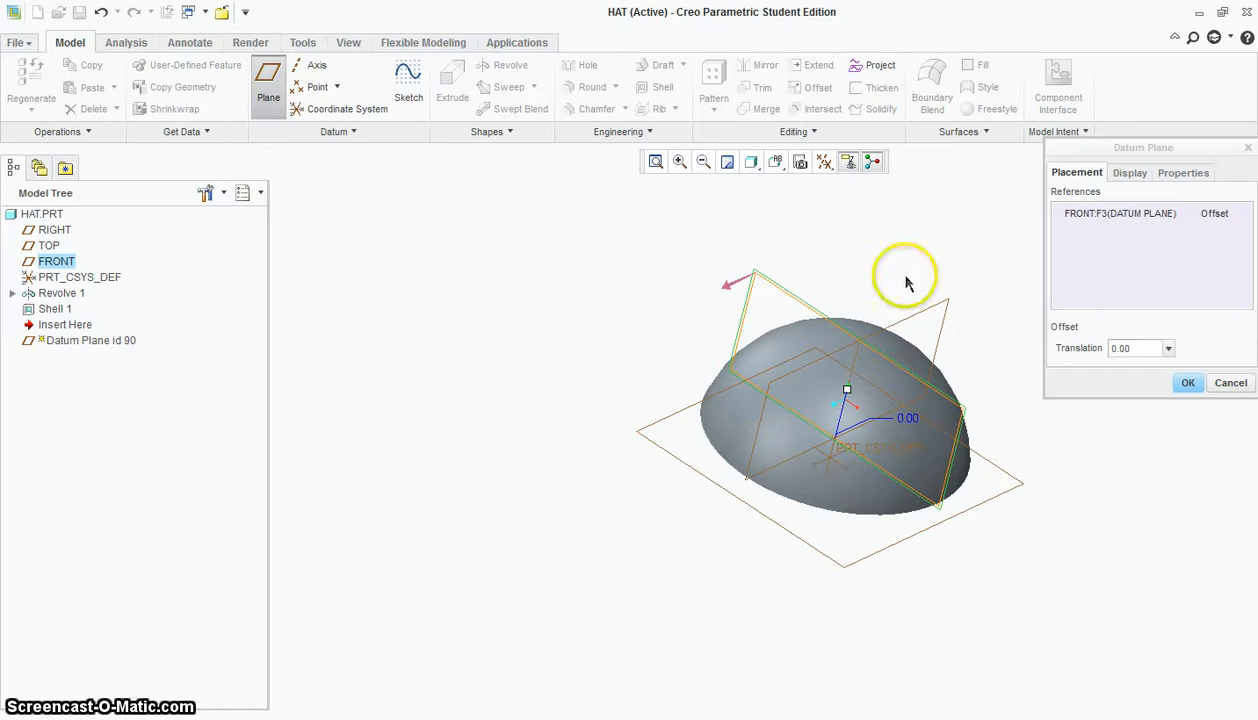
drag(847, 397, 597, 492)
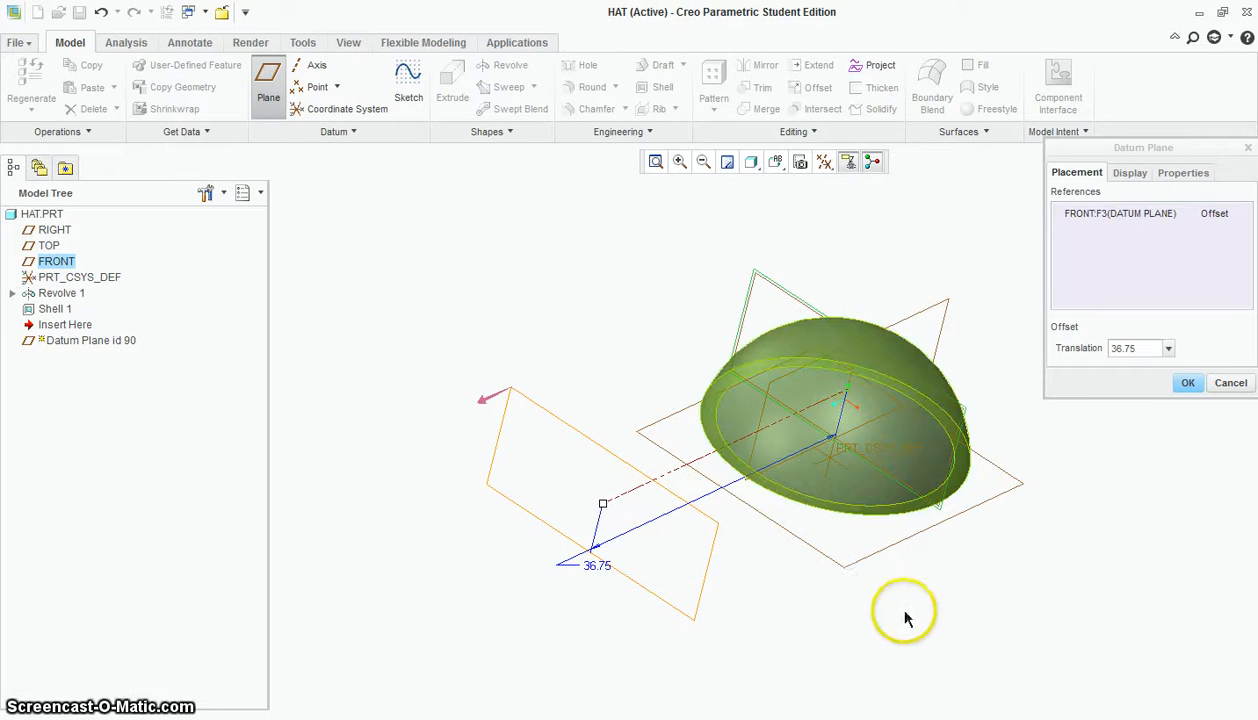
middle_drag(894, 607, 877, 582)
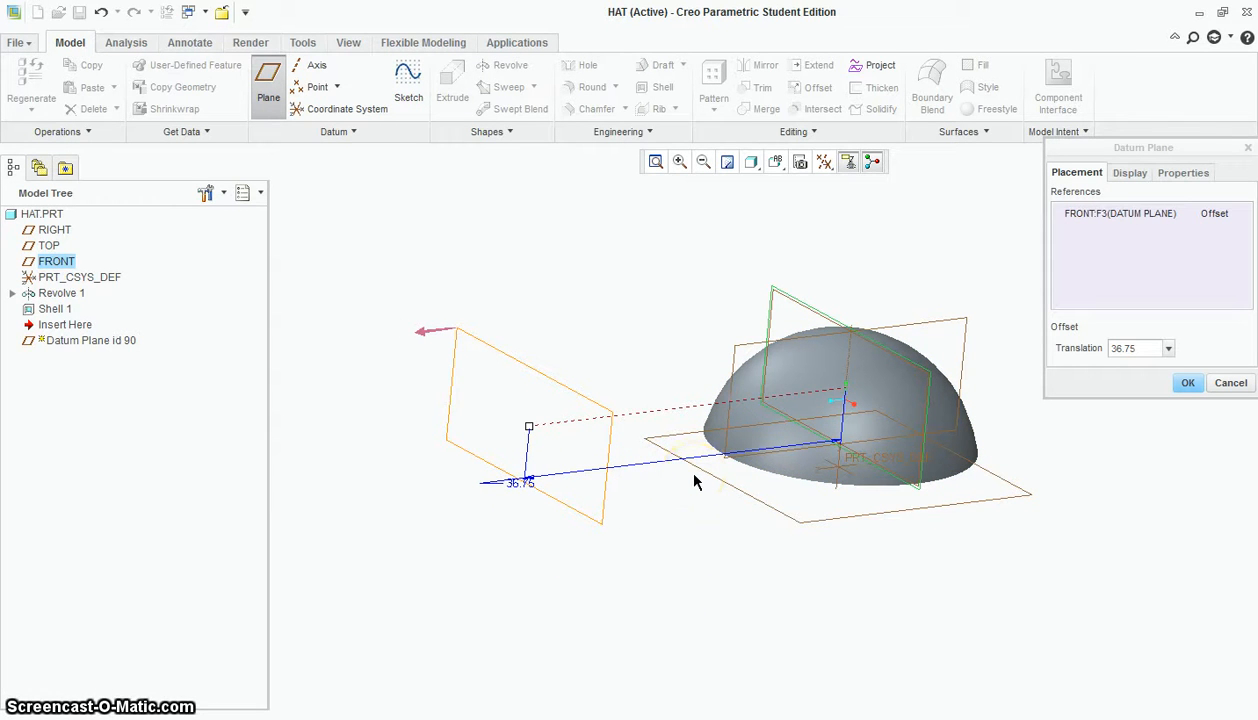
click(1186, 382)
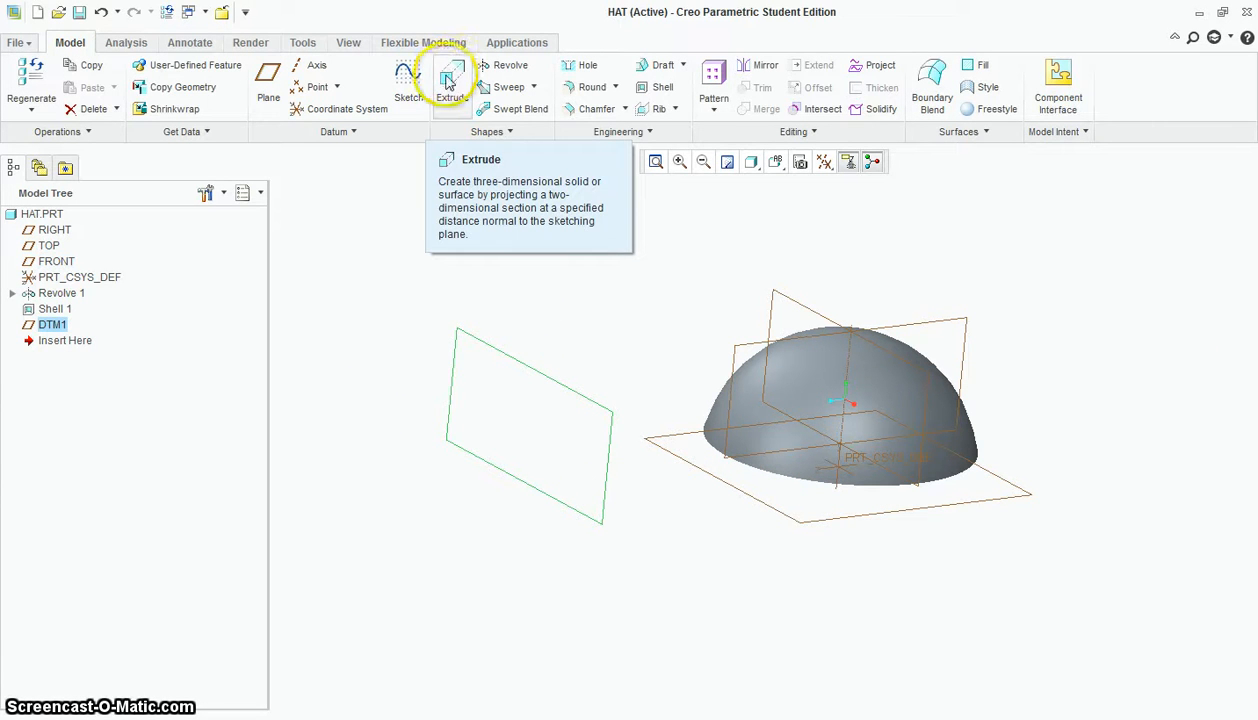
Start an extrusion sketch on the offset datum plane in front of the dome and orient the view parallel to it
click(355, 273)
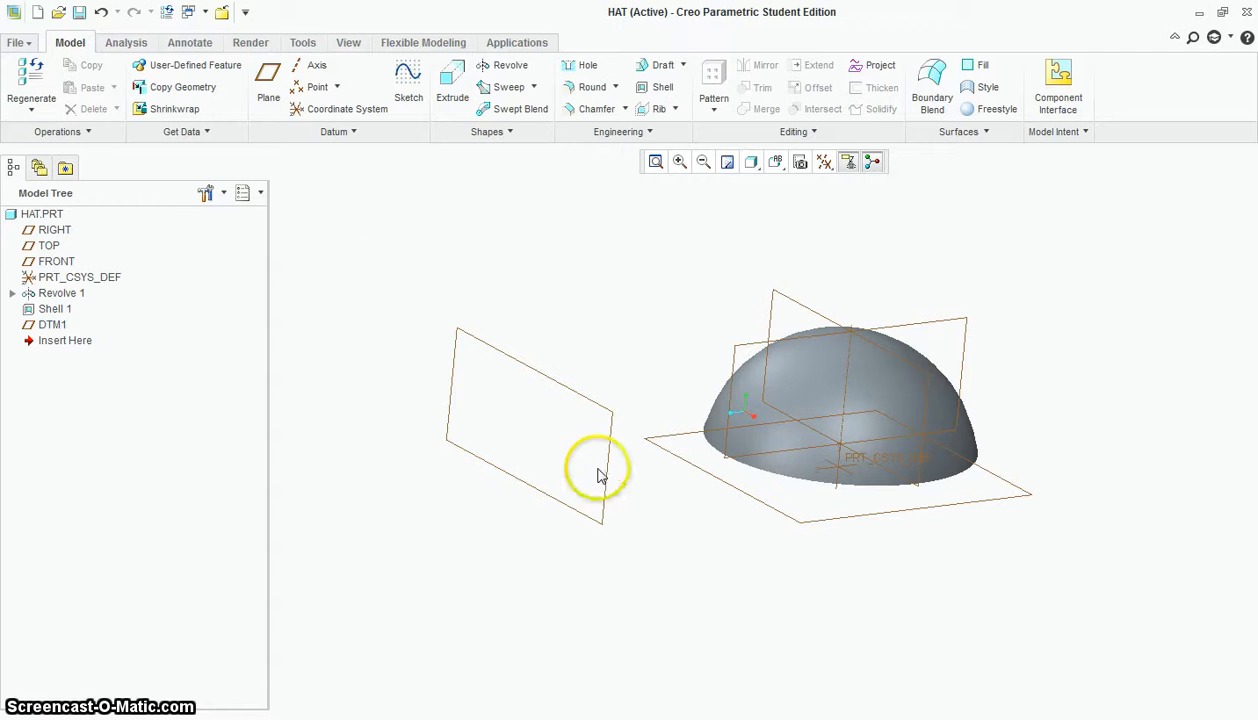
click(451, 80)
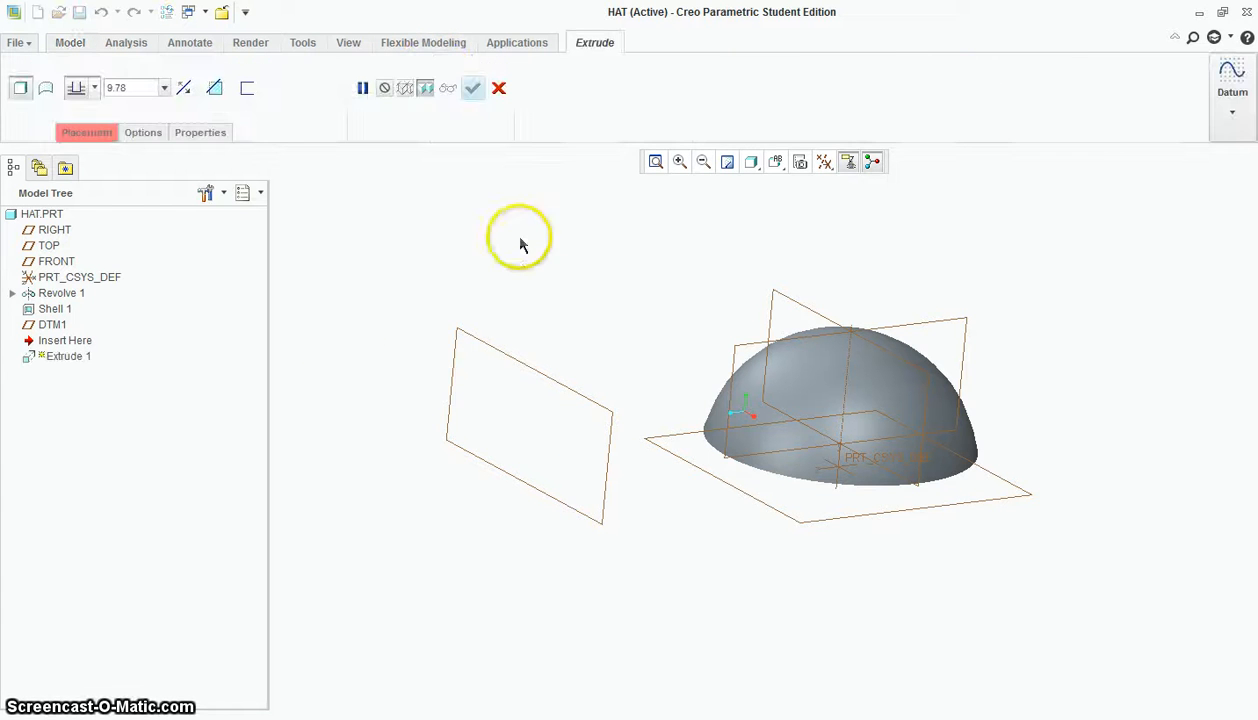
click(519, 358)
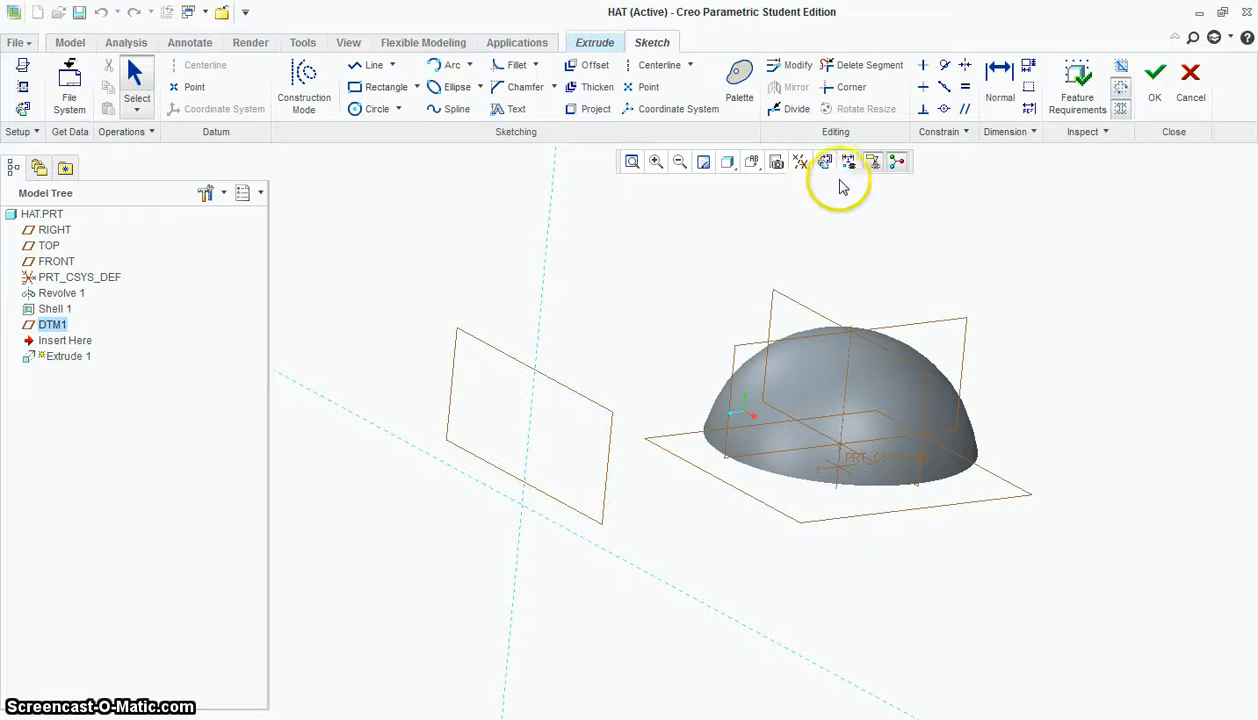
click(825, 161)
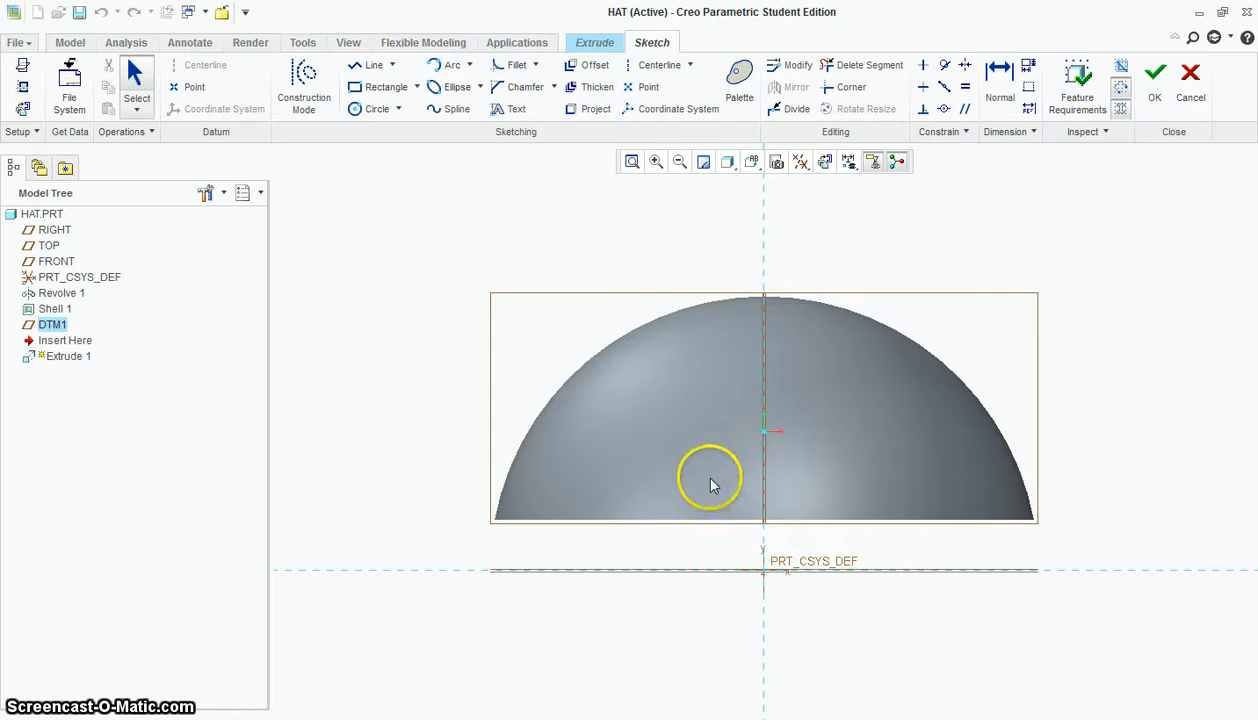
Add the dome's bottom edge as a reference for the sketch
right_click(675, 525)
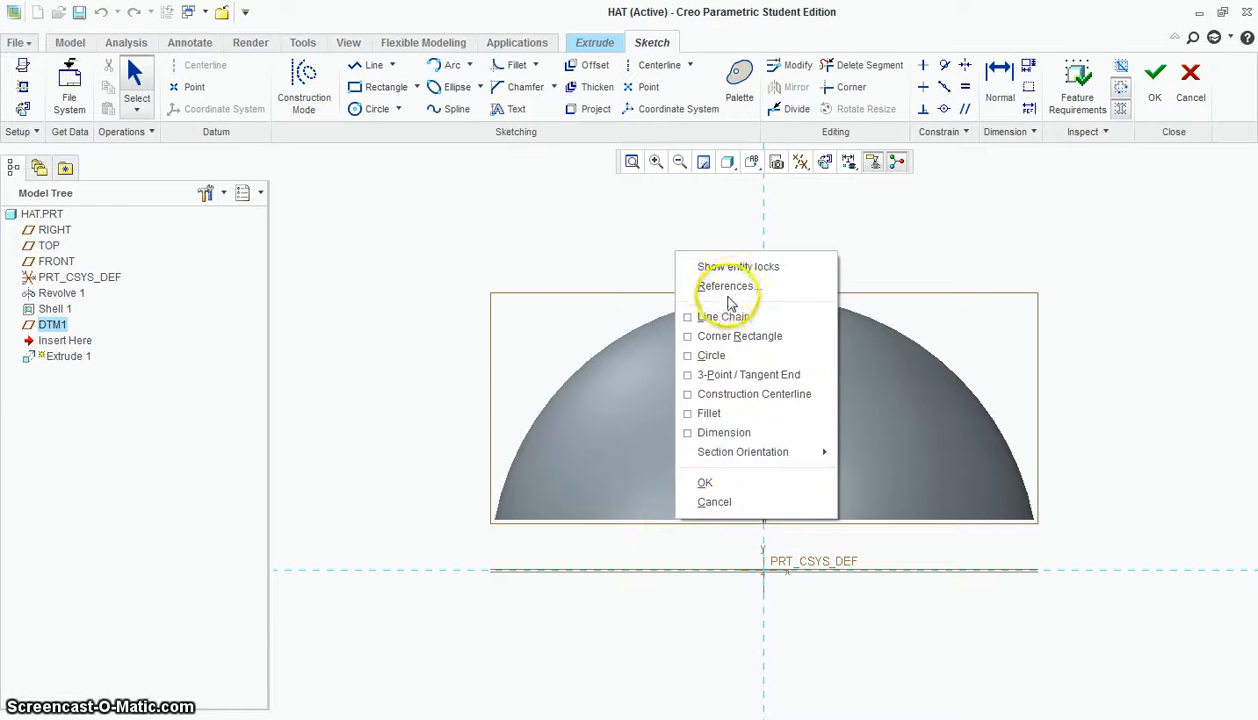
click(735, 284)
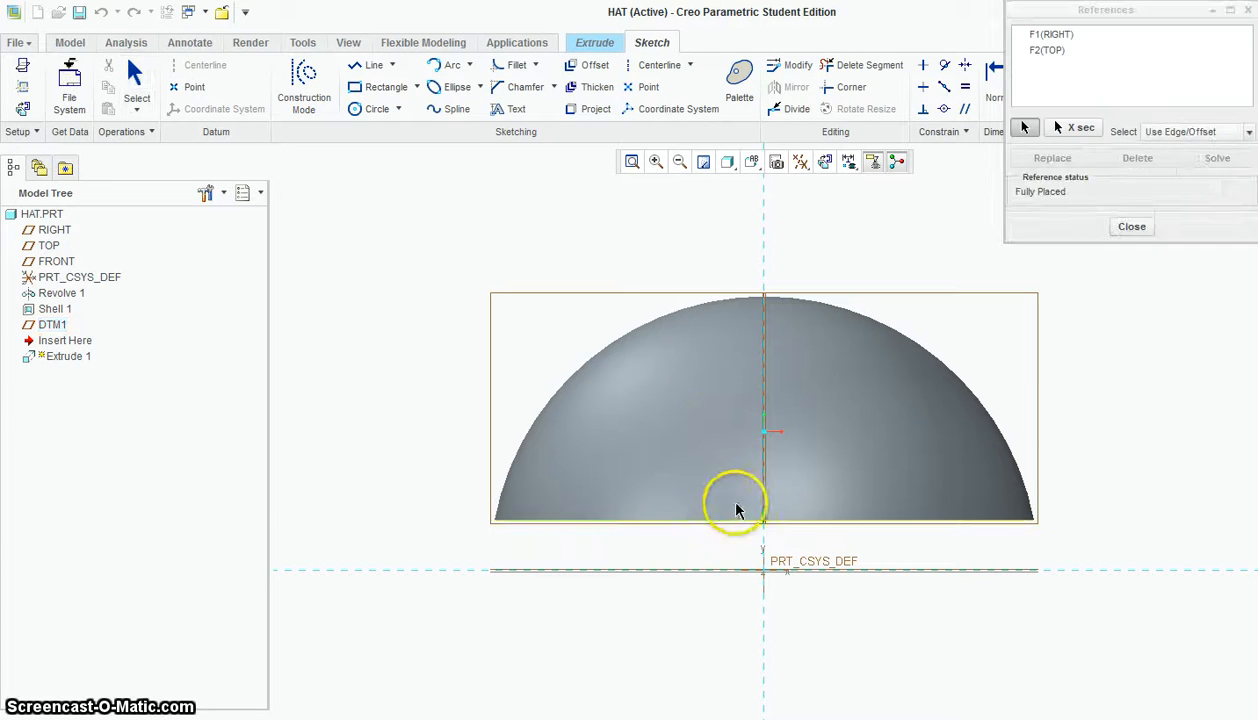
click(766, 489)
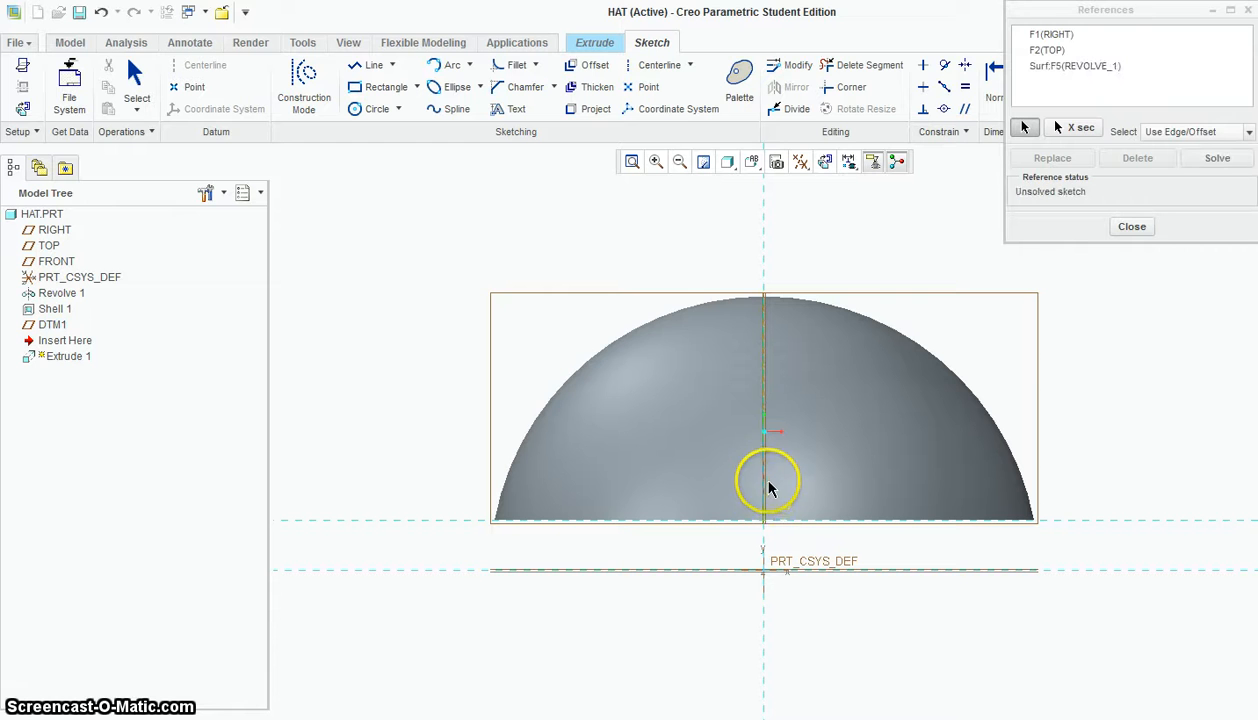
click(789, 400)
click(1133, 230)
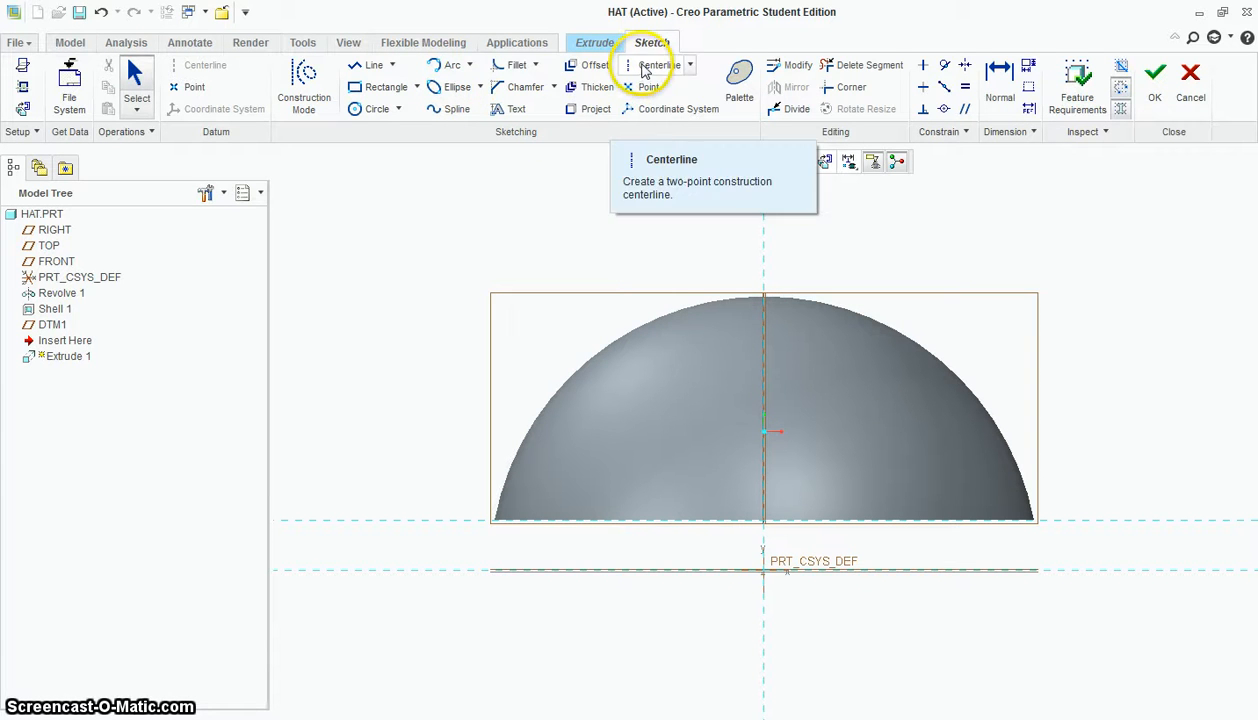
Draw a vertical construction centerline along the vertical reference through the middle of the dome
click(655, 65)
click(765, 241)
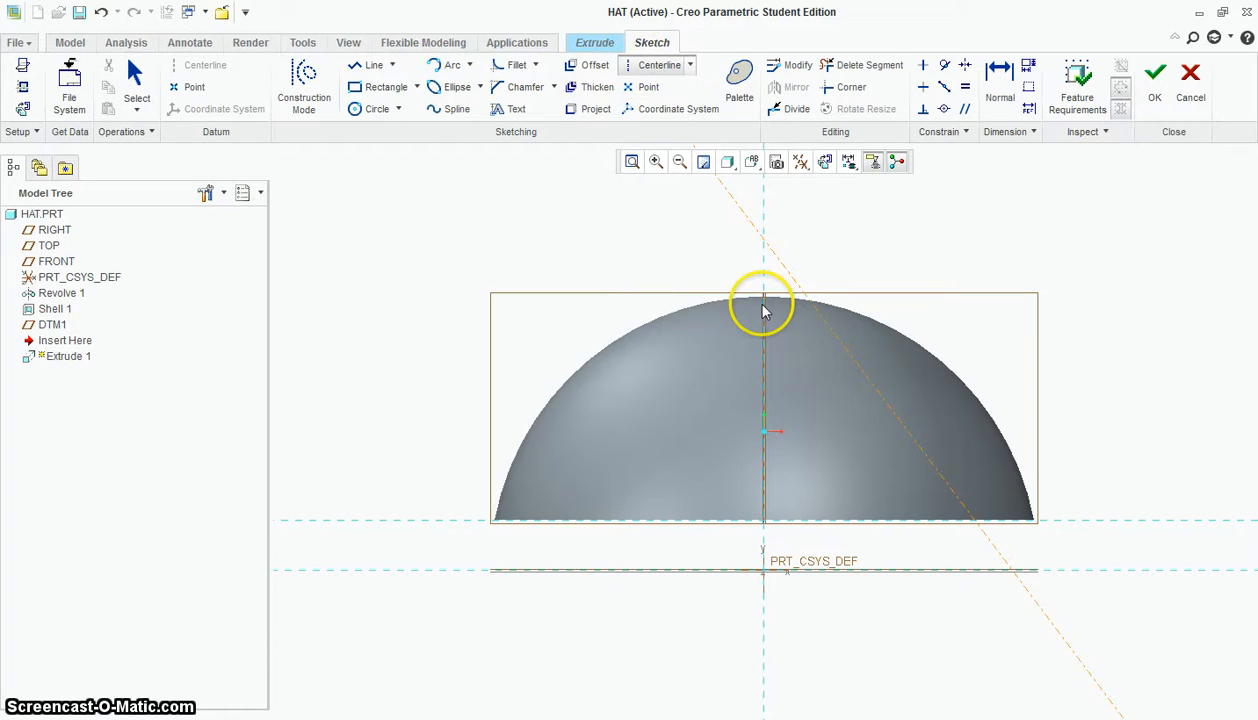
click(764, 362)
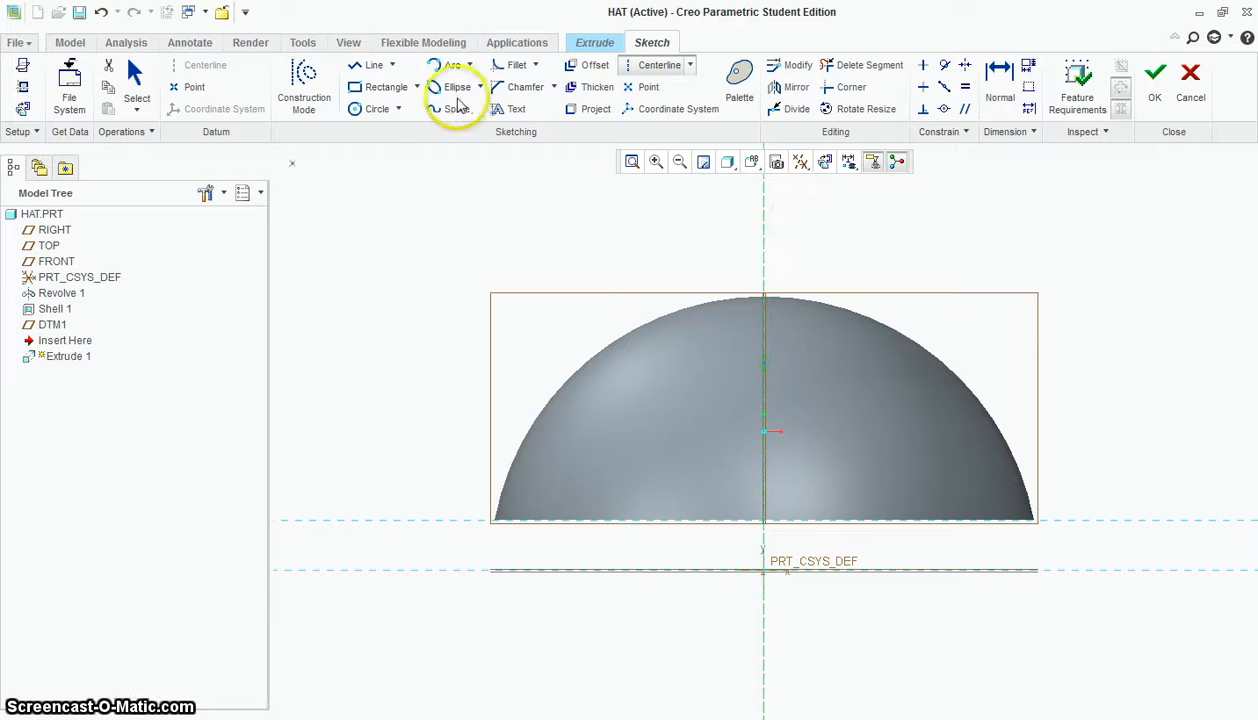
Draw a corner rectangle about 10.8 by 2.25 on the bottom-edge reference, symmetric about the vertical centerline
click(390, 88)
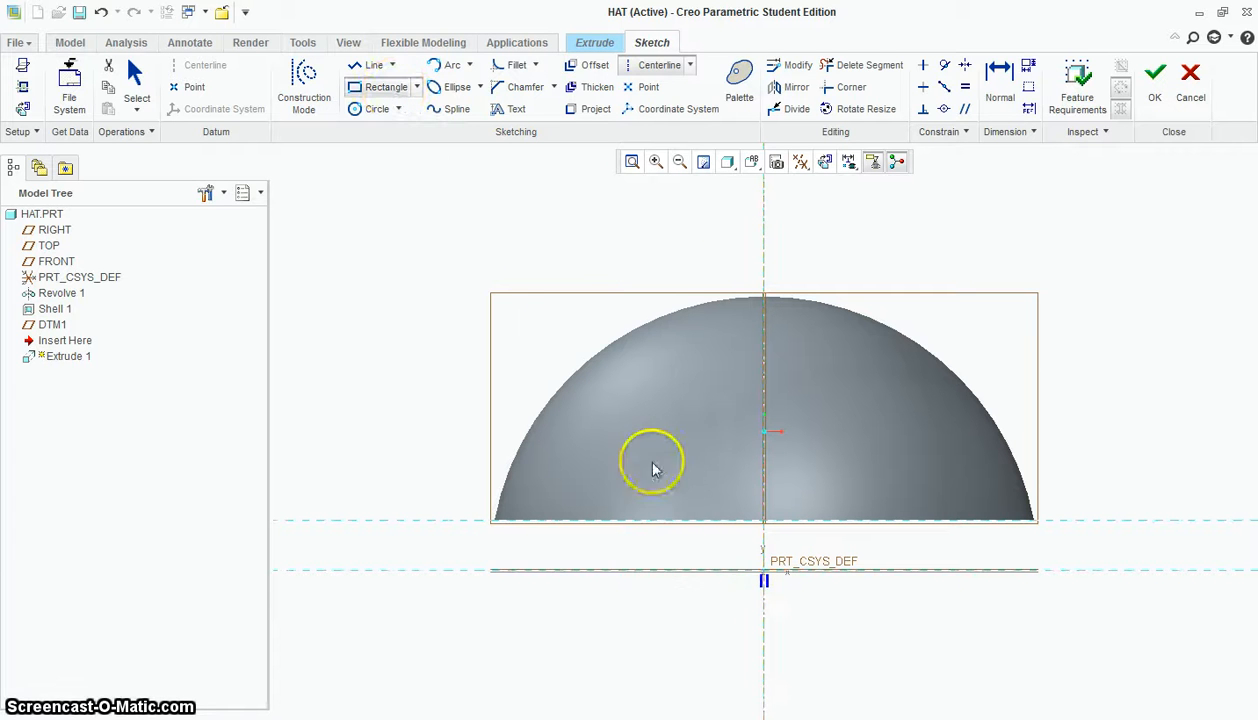
click(654, 520)
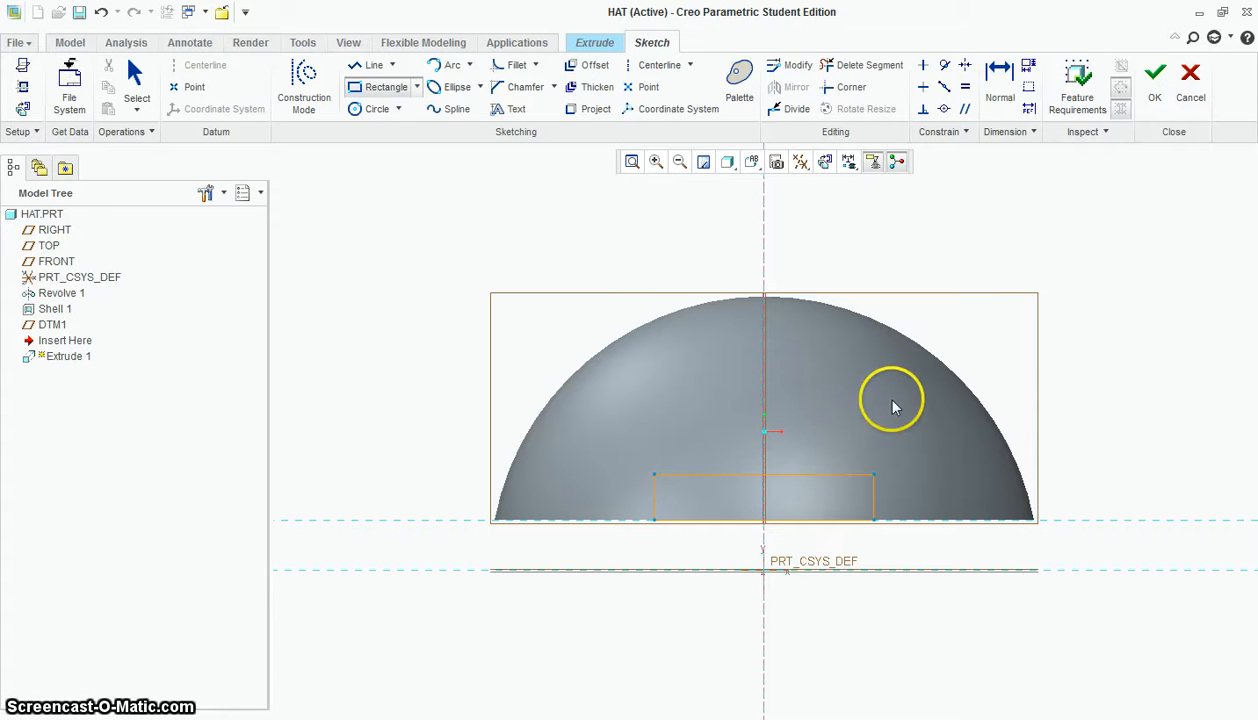
click(904, 483)
middle_click(736, 497)
Set the rectangle's width to 18 and its height to 3
double_click(744, 497)
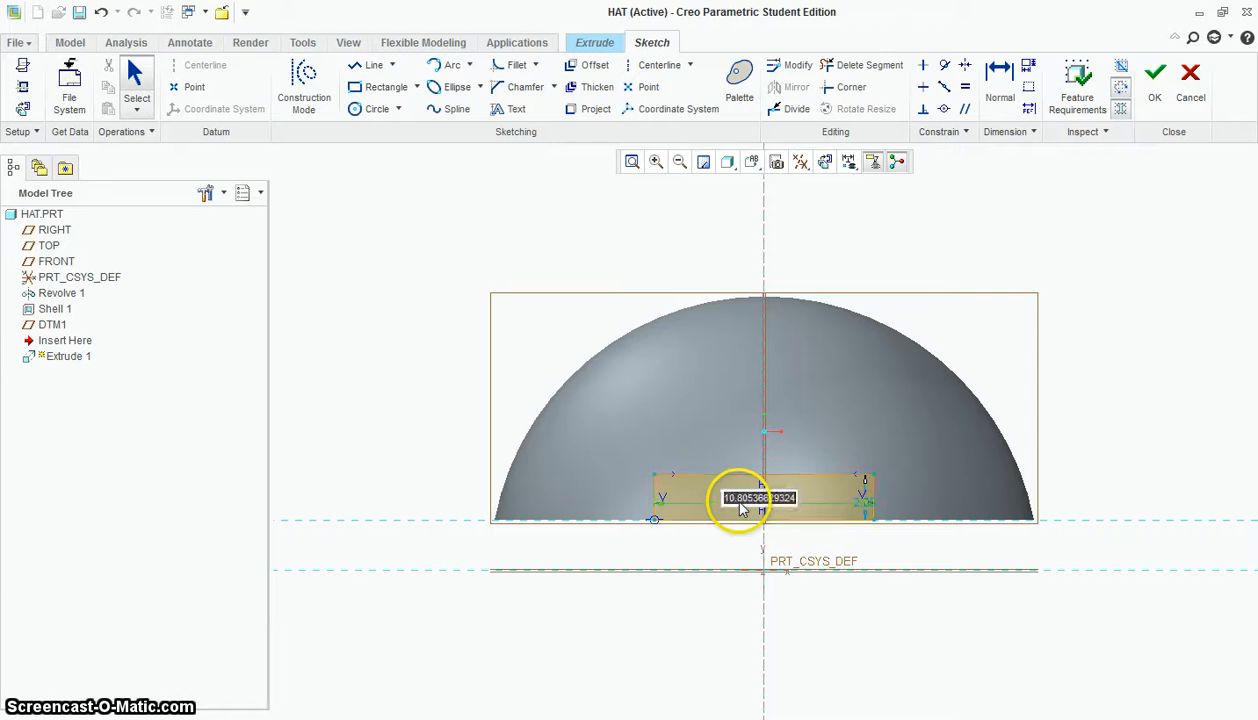
key(Return)
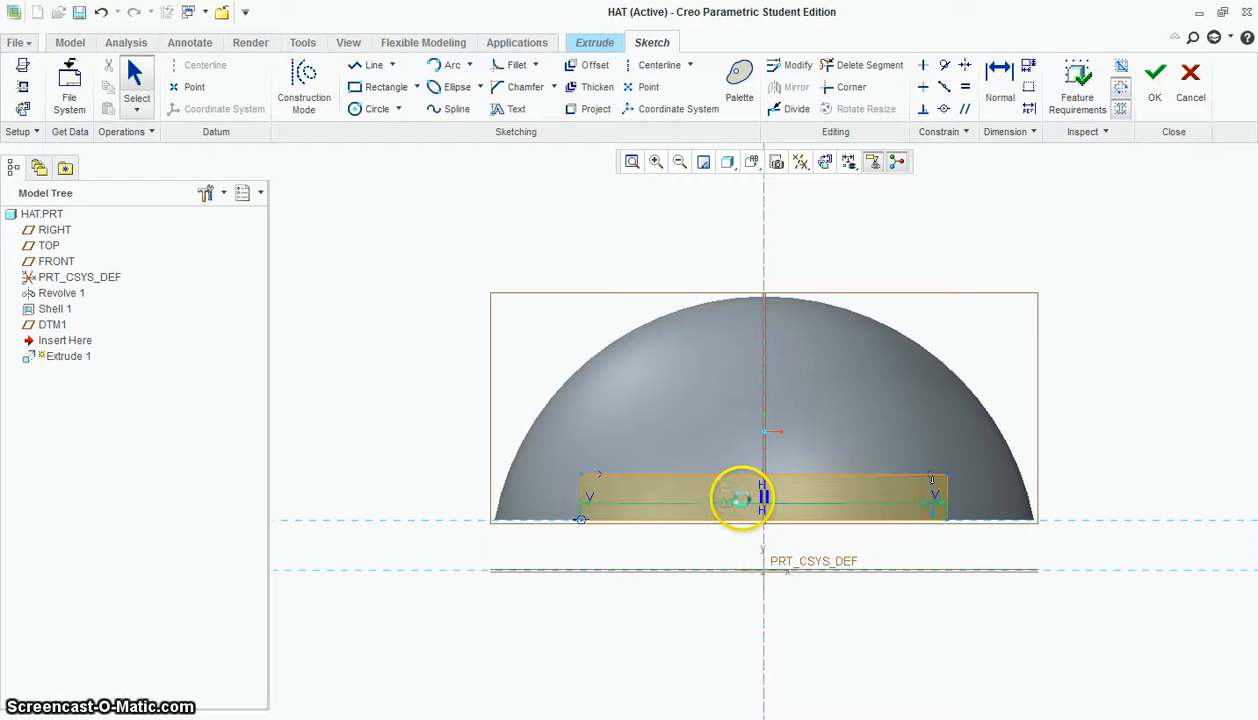
double_click(933, 497)
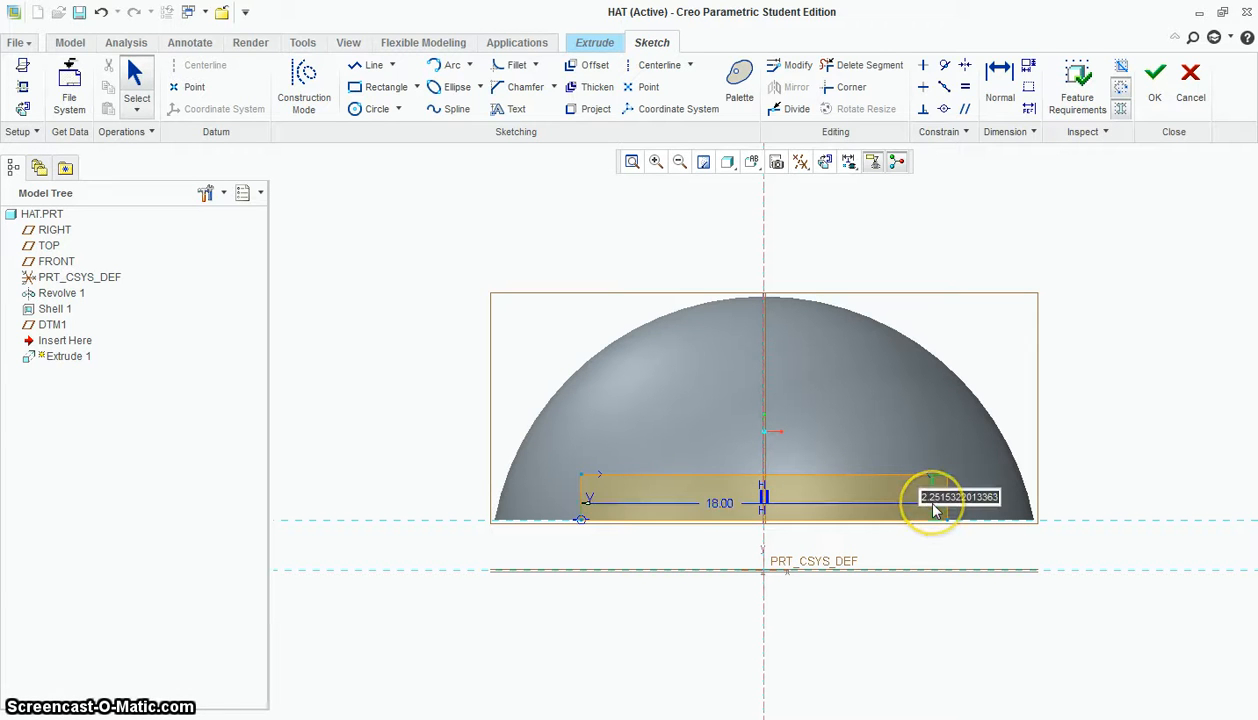
text(3)
key(Return)
Examine the rectangle's position relative to the dome in 3D and review the model, sketch and extrude tools
scroll(982, 524, down, 3)
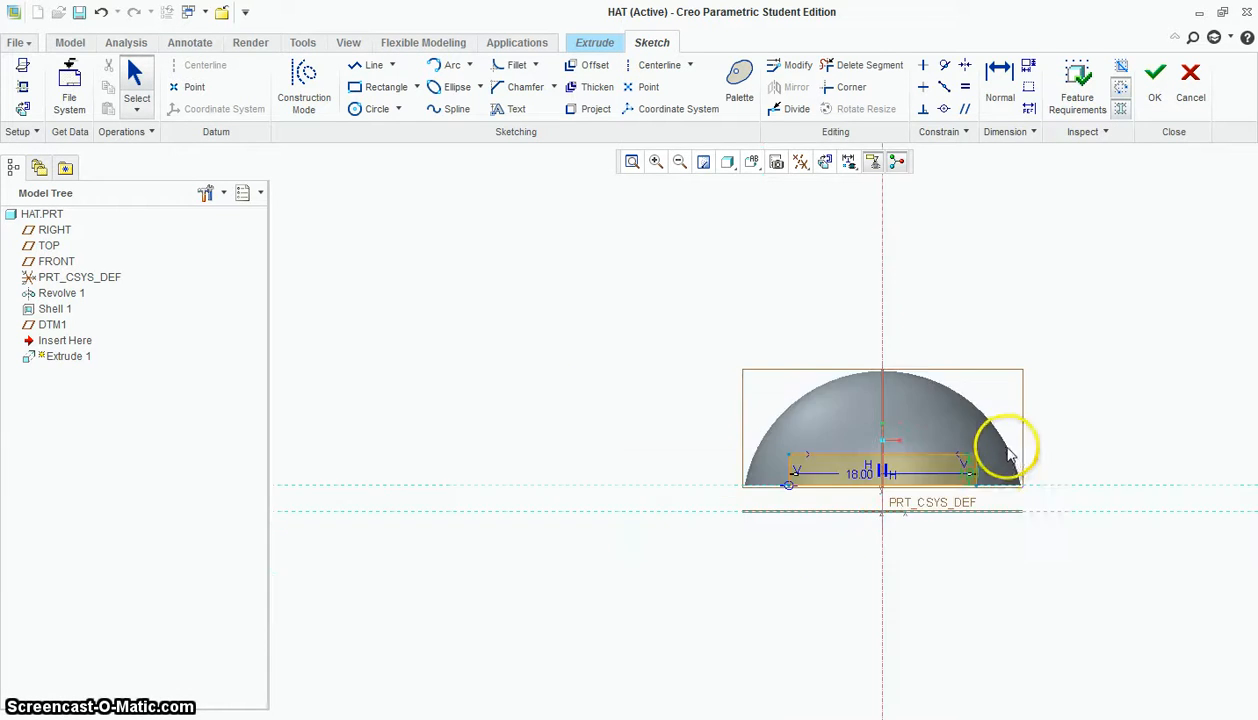
mouse_move(1002, 449)
middle_down()
mouse_move(1053, 534)
mouse_move(1010, 556)
middle_up()
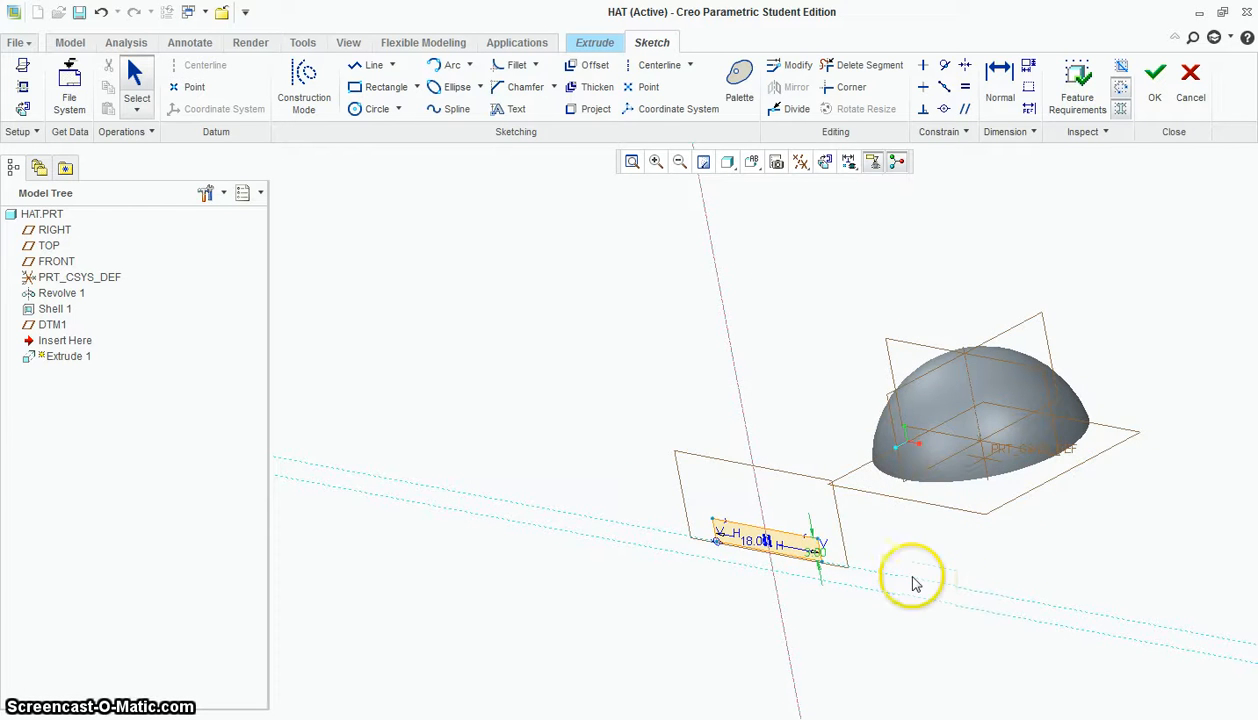
scroll(795, 556, up, 4)
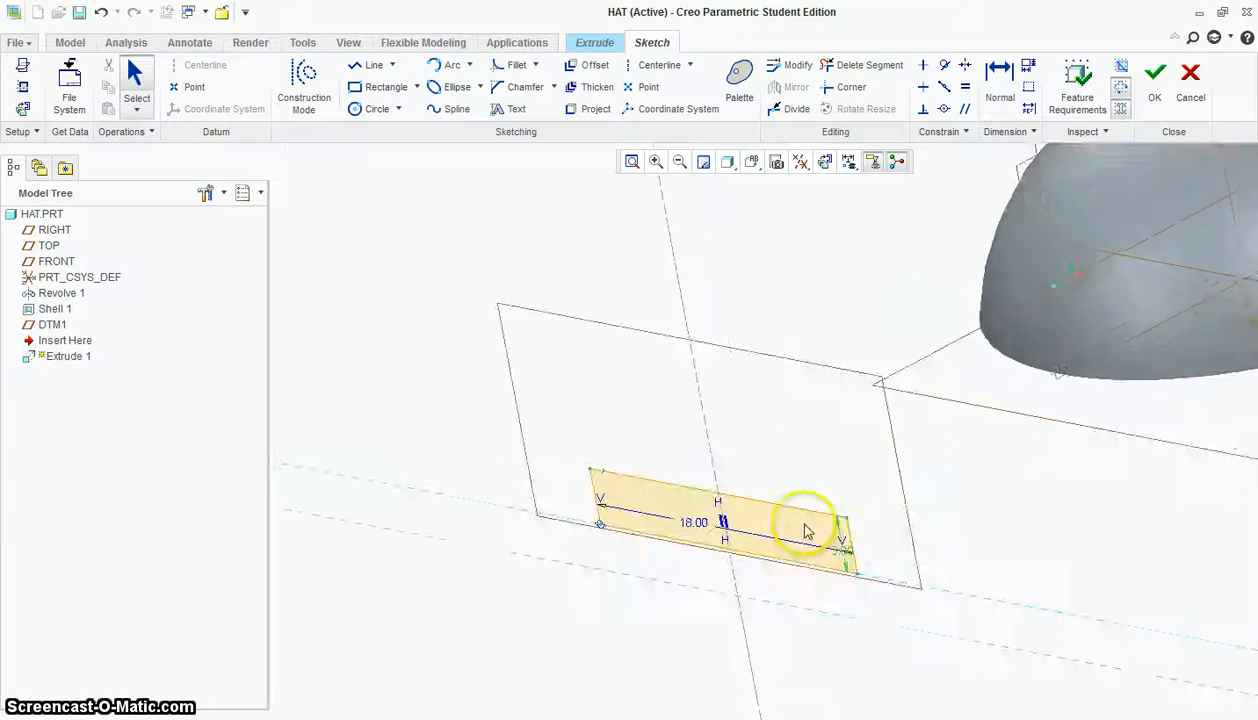
scroll(808, 530, down, 3)
scroll(927, 476, up, 2)
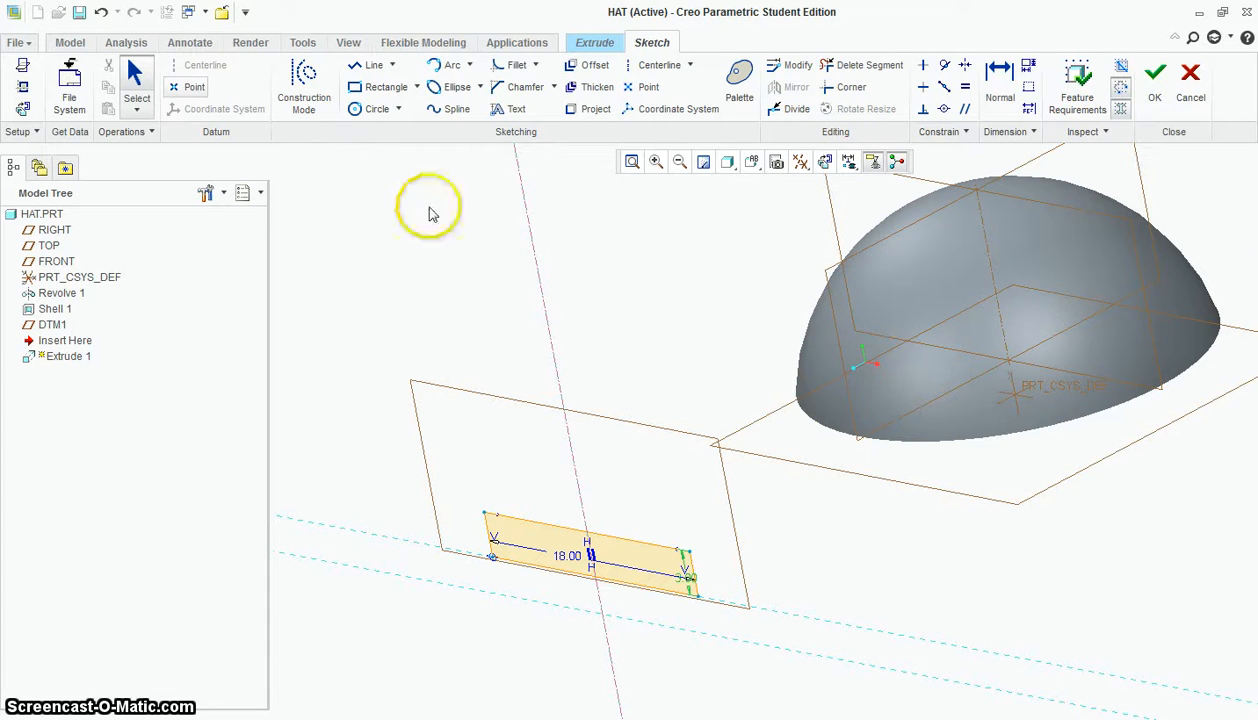
click(70, 42)
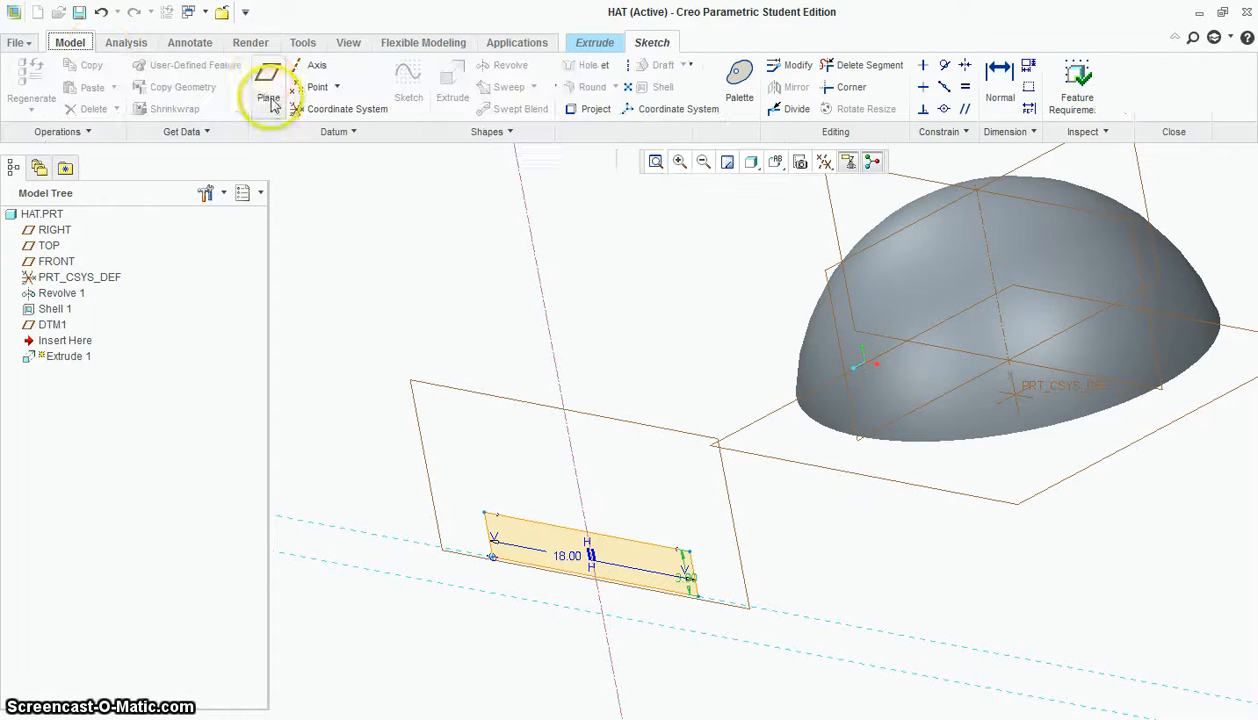
scroll(590, 553, up, 2)
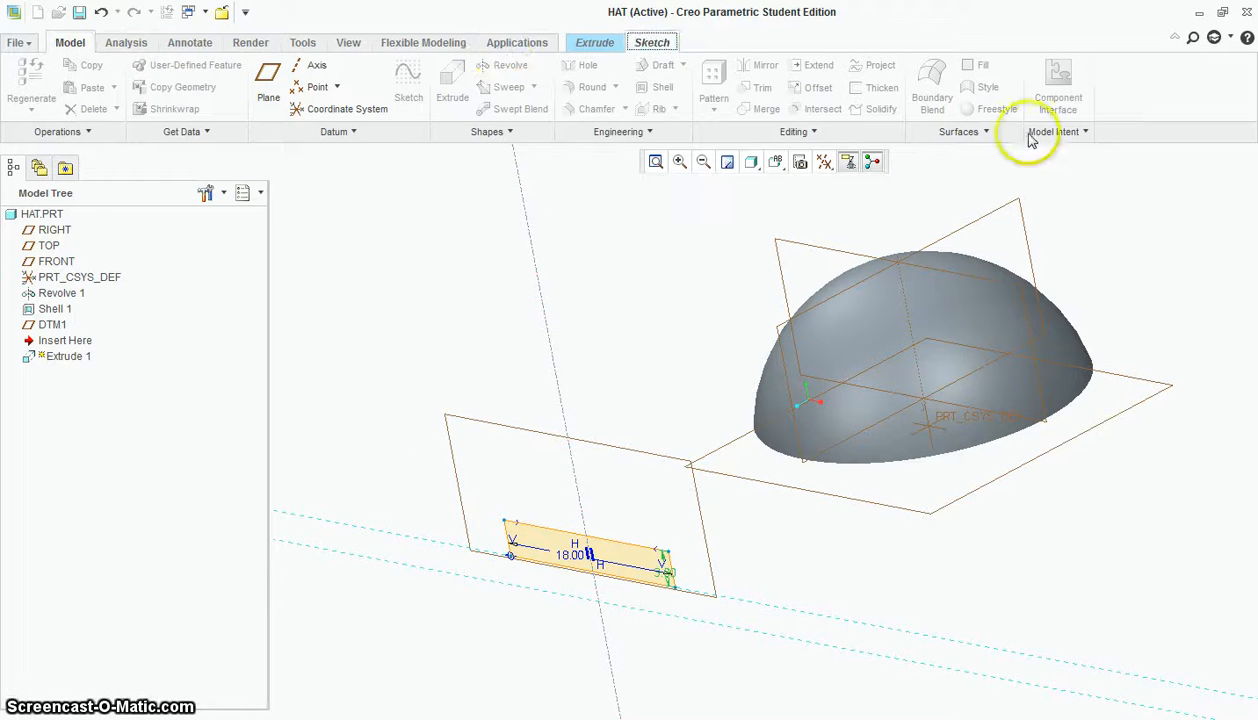
click(655, 43)
click(1155, 74)
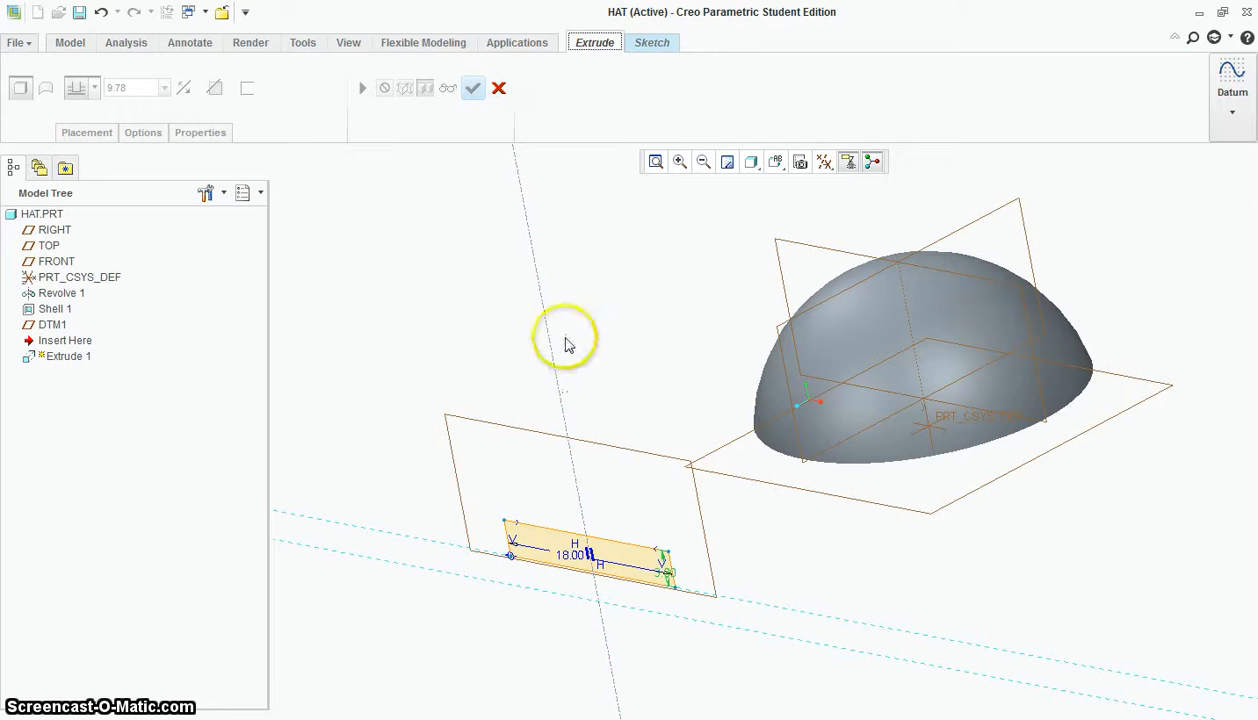
click(648, 43)
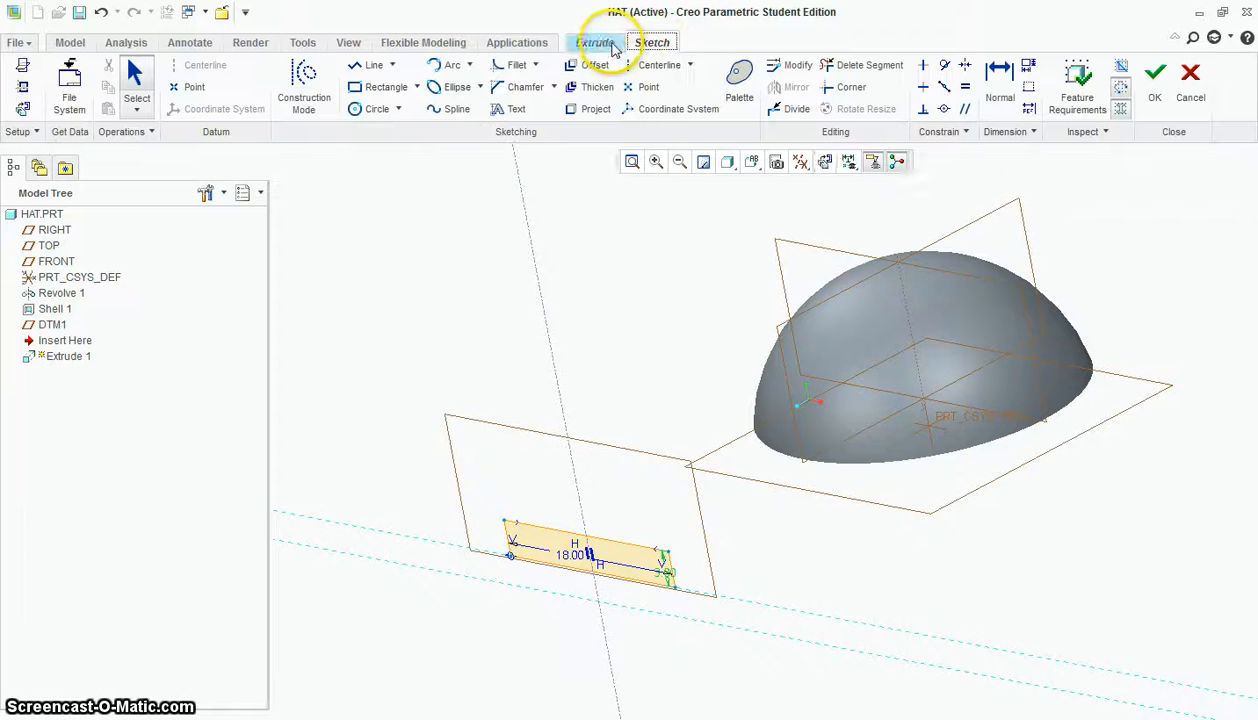
scroll(532, 300, up, 1)
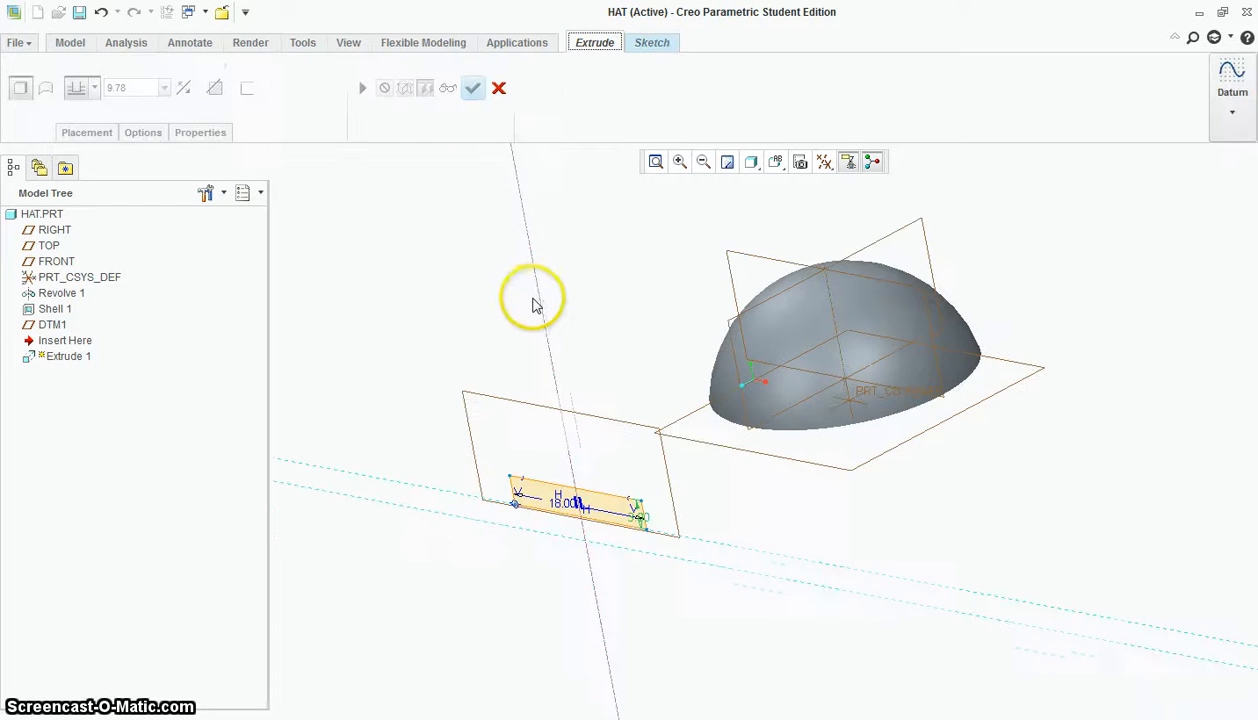
scroll(490, 156, down, 2)
scroll(484, 367, up, 1)
scroll(500, 375, up, 1)
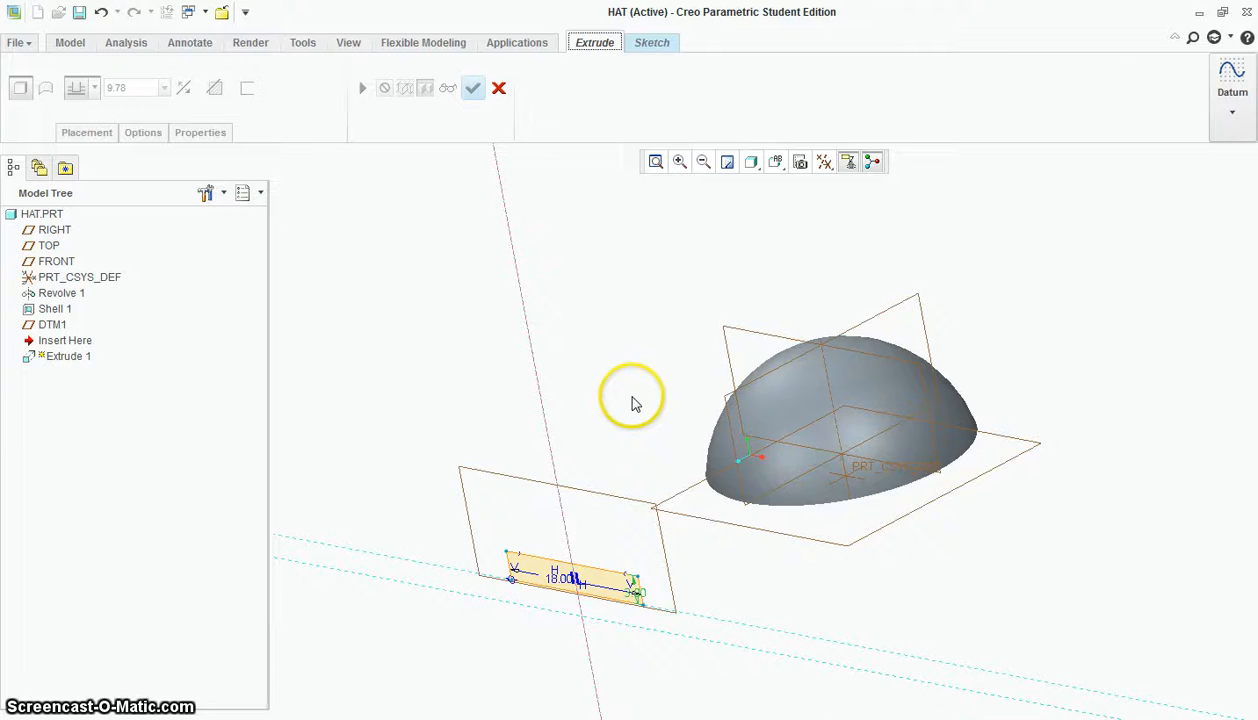
scroll(628, 390, down, 1)
Complete the rectangle sketch to use it as the extrusion's section
click(654, 46)
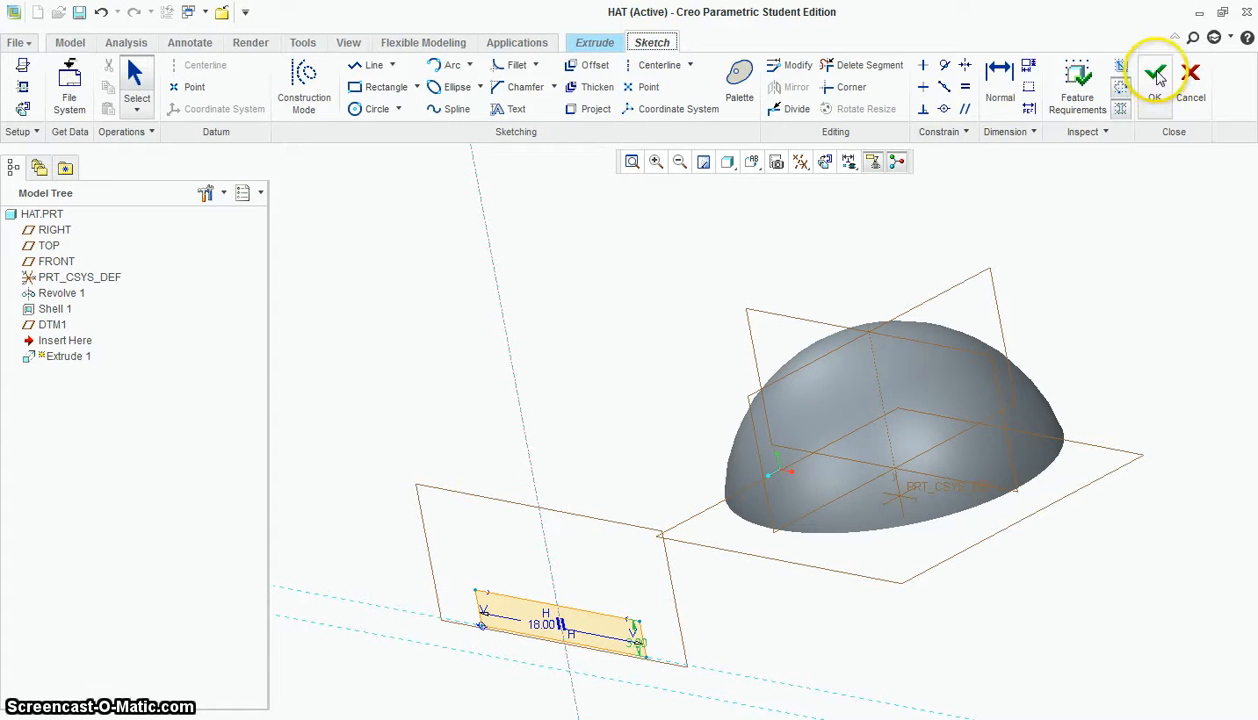
click(1155, 78)
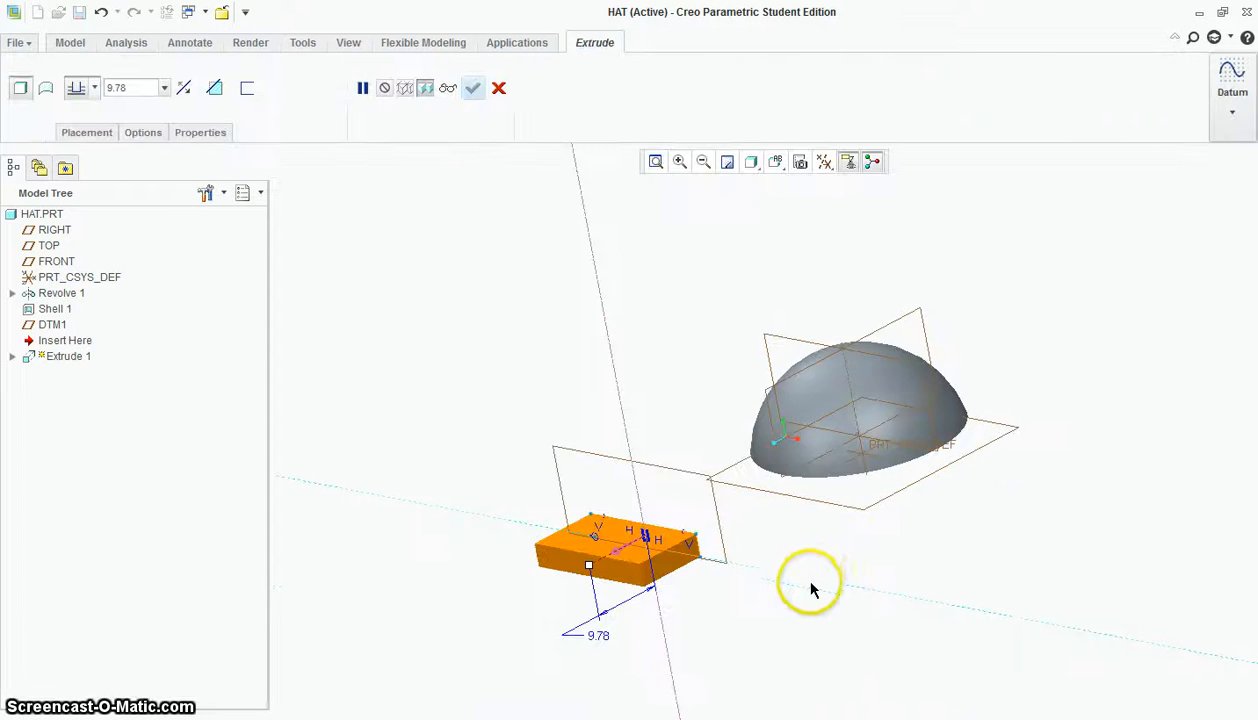
middle_drag(810, 590, 610, 590)
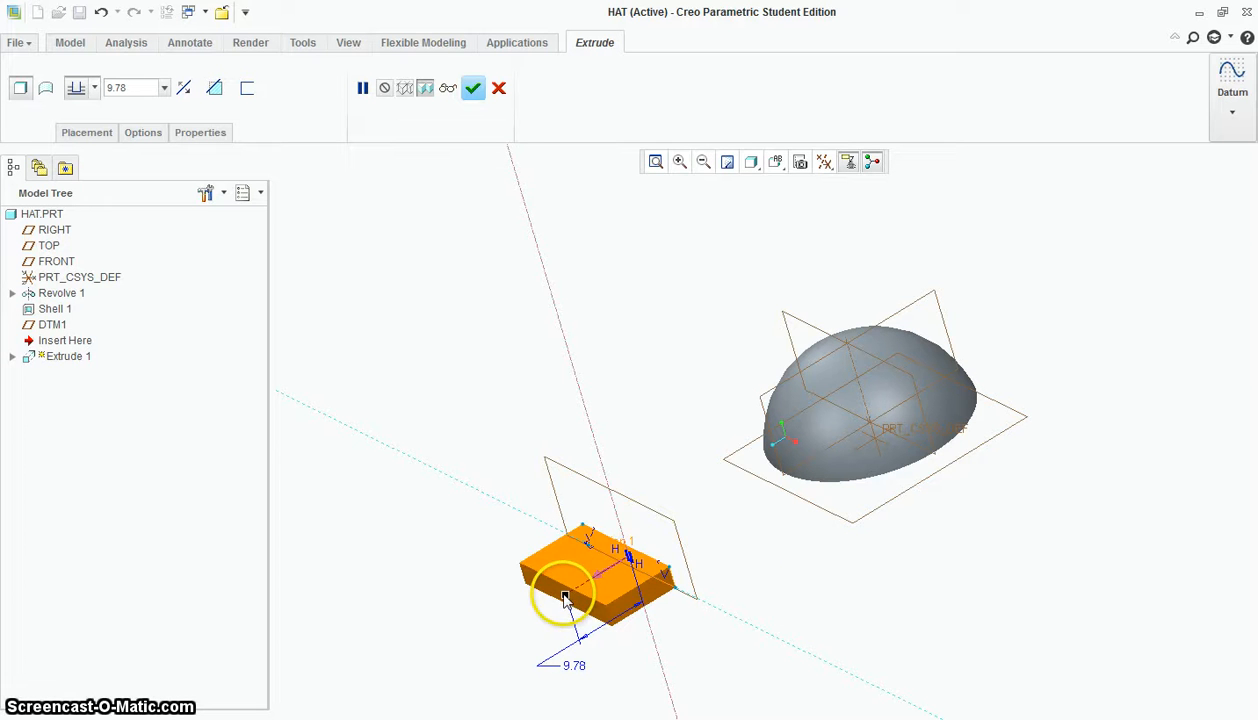
Try a blind extrusion depth of about 31.09 from the datum plane into the dome and inspect it from below
drag(565, 600, 824, 436)
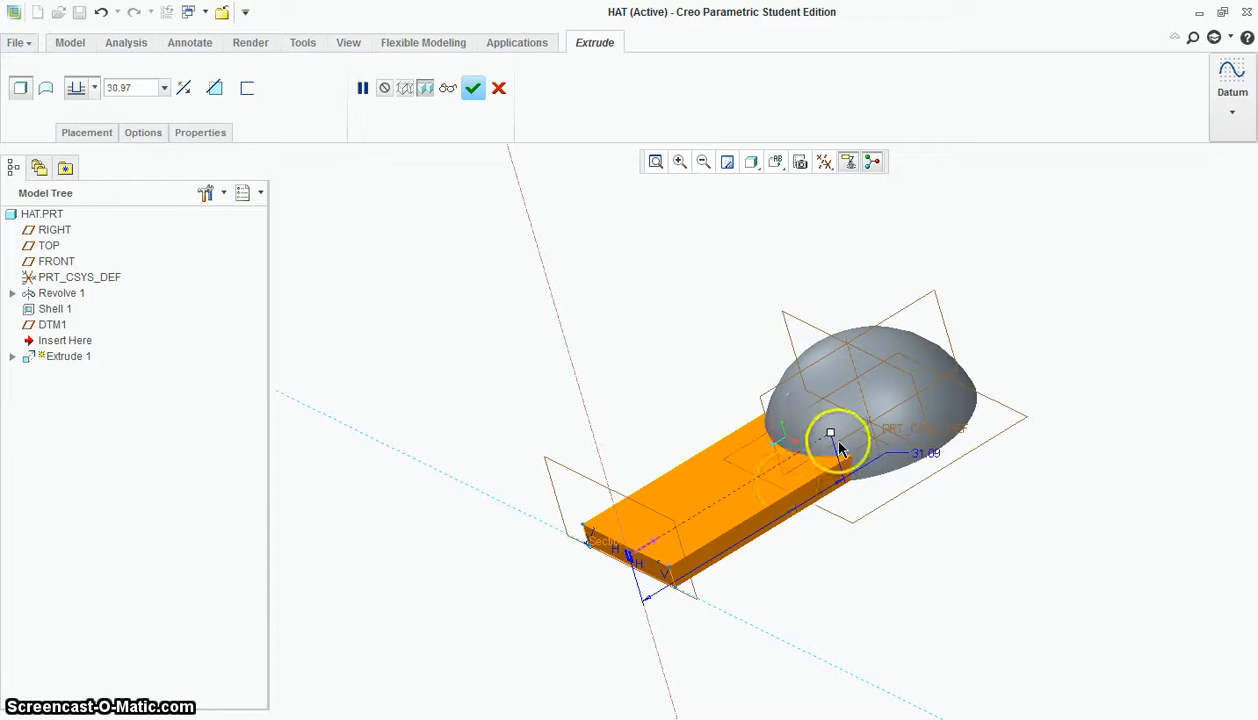
middle_drag(809, 500, 831, 374)
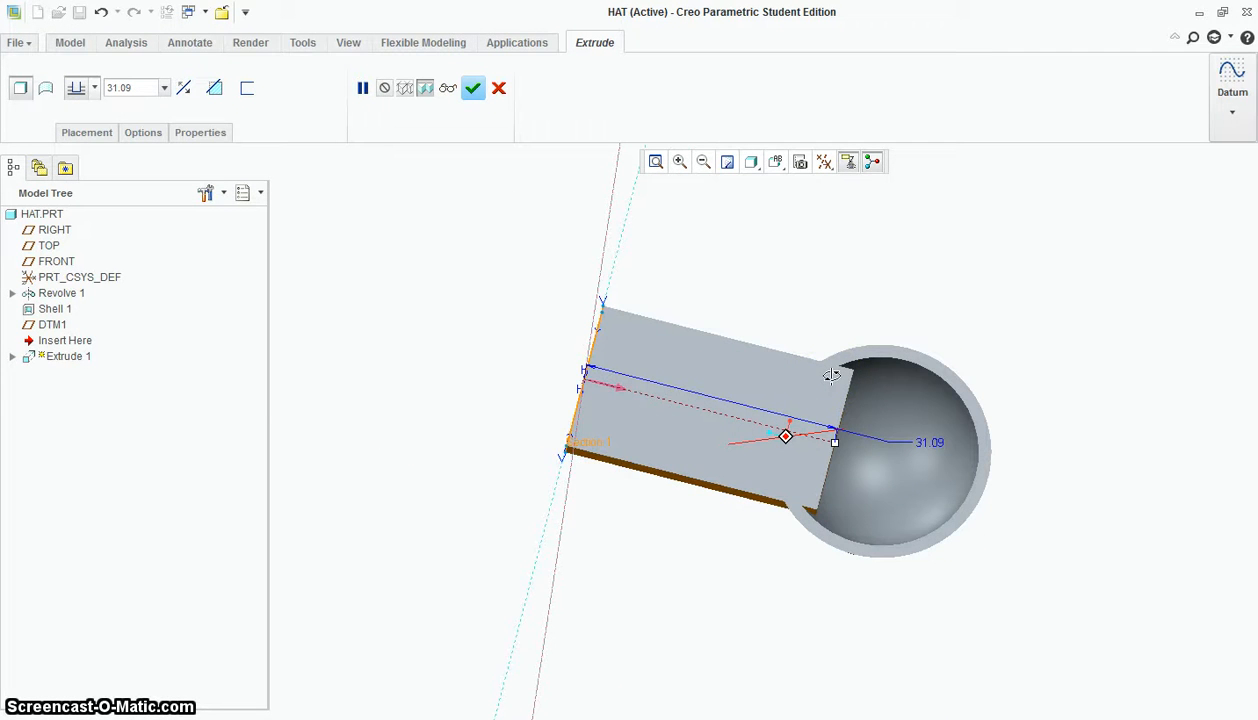
middle_drag(831, 375, 865, 585)
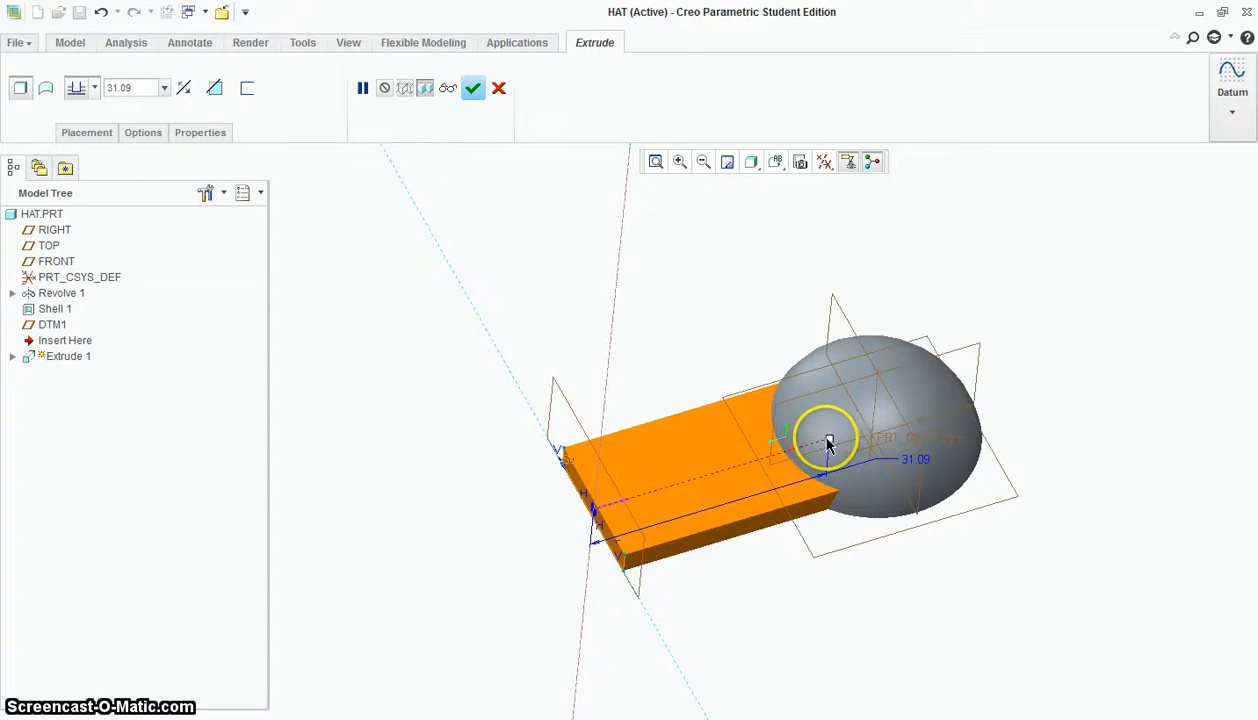
Change the extrusion's depth option to extend up to a selected surface, choosing the dome's outer surface
scroll(823, 435, up, 3)
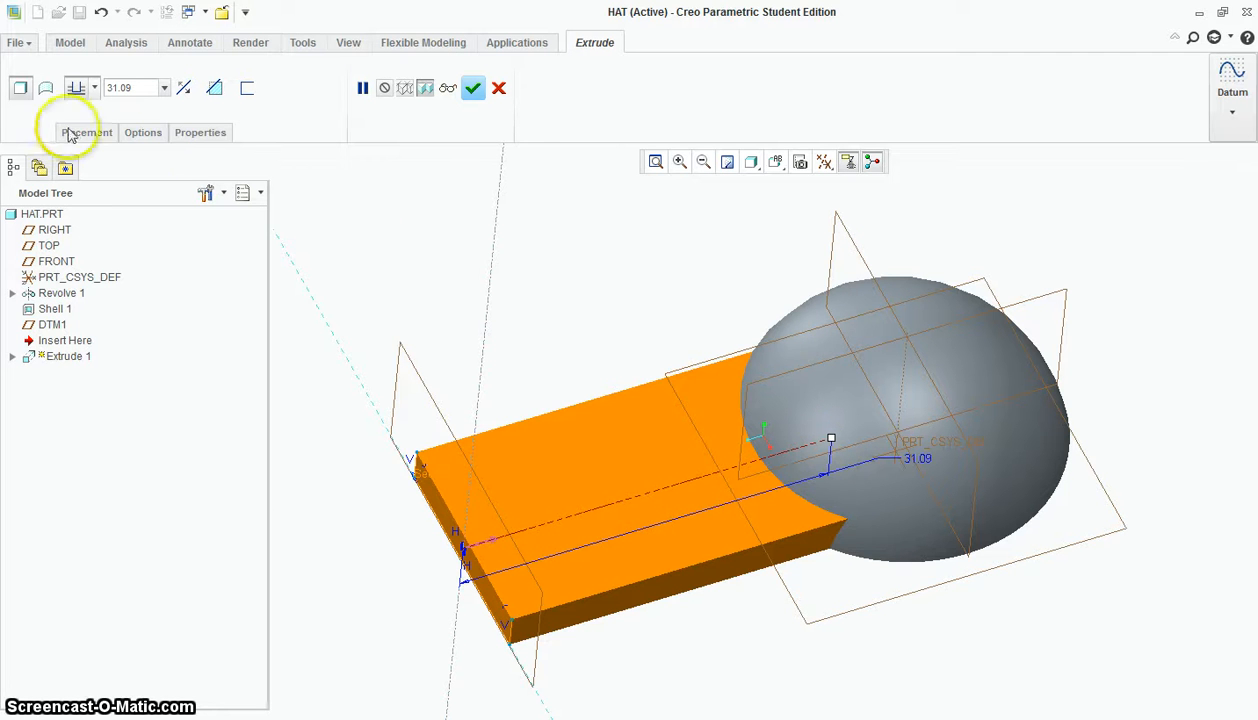
click(94, 88)
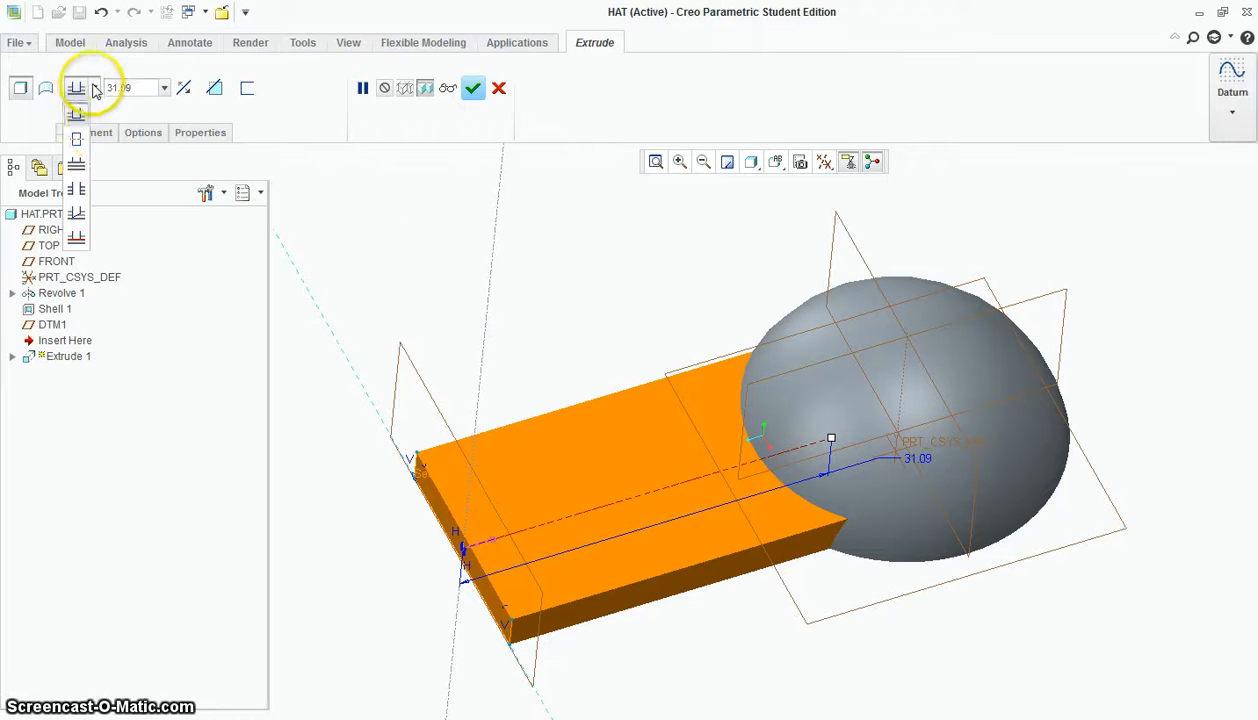
click(78, 239)
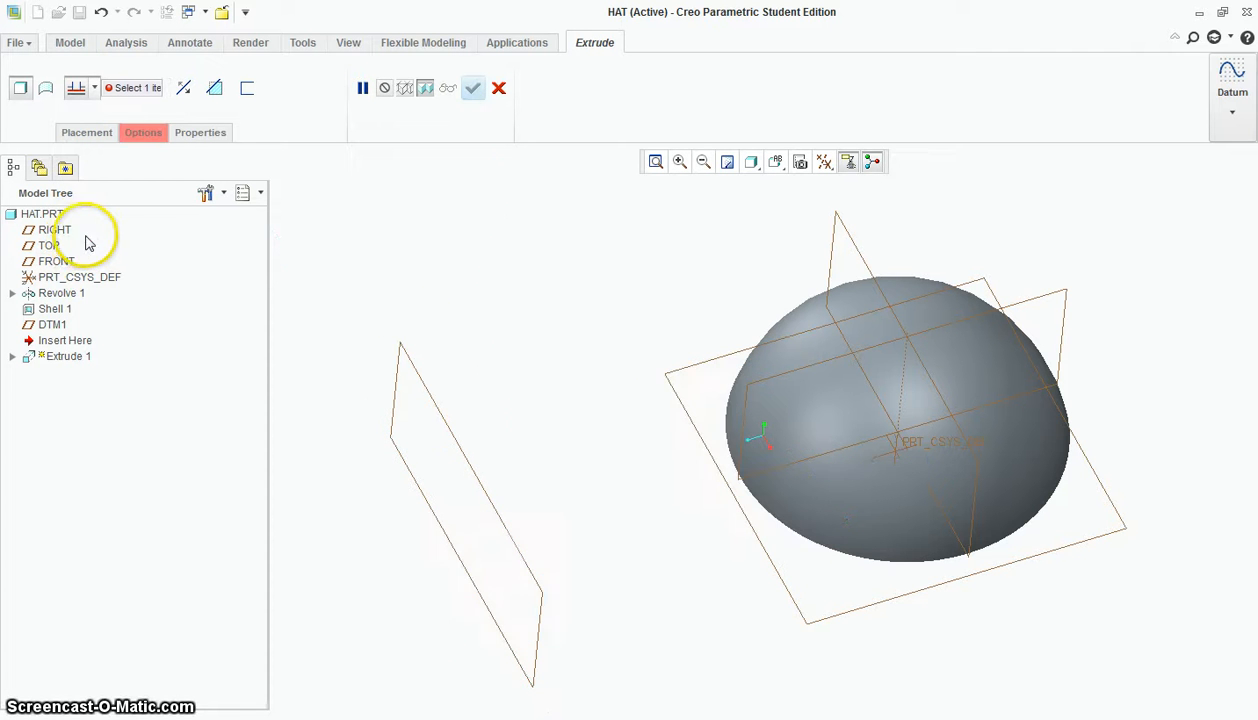
click(799, 431)
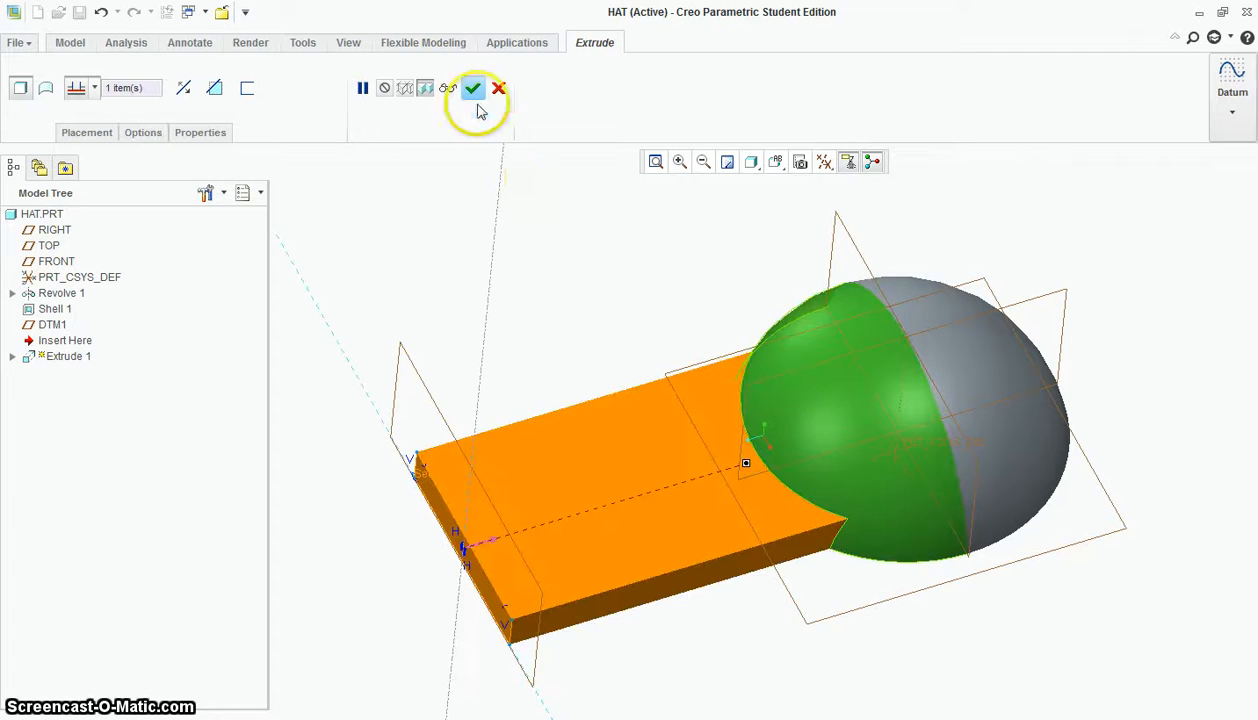
Complete the brim extrusion from the offset datum plane up to the dome's outer surface
click(472, 88)
middle_drag(806, 591, 842, 593)
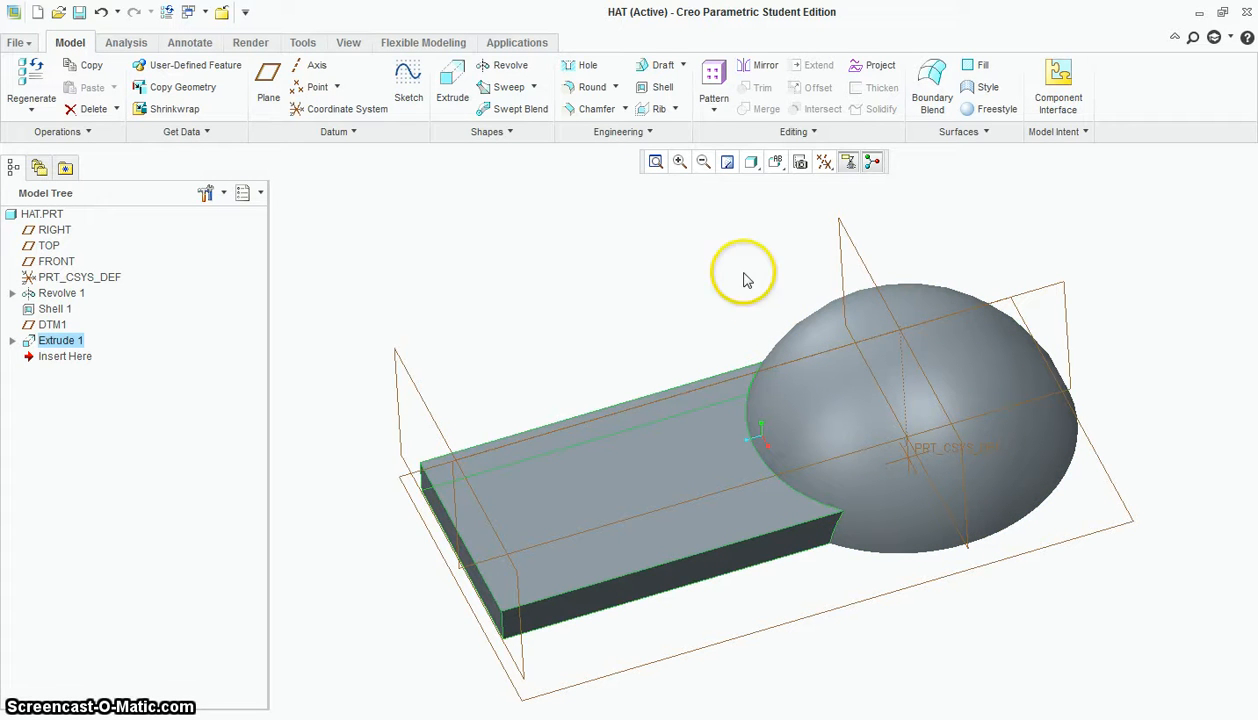
Apply the dark red textured appearance from My Appearances to the whole hat, covering both the dome and brim
click(348, 42)
click(441, 104)
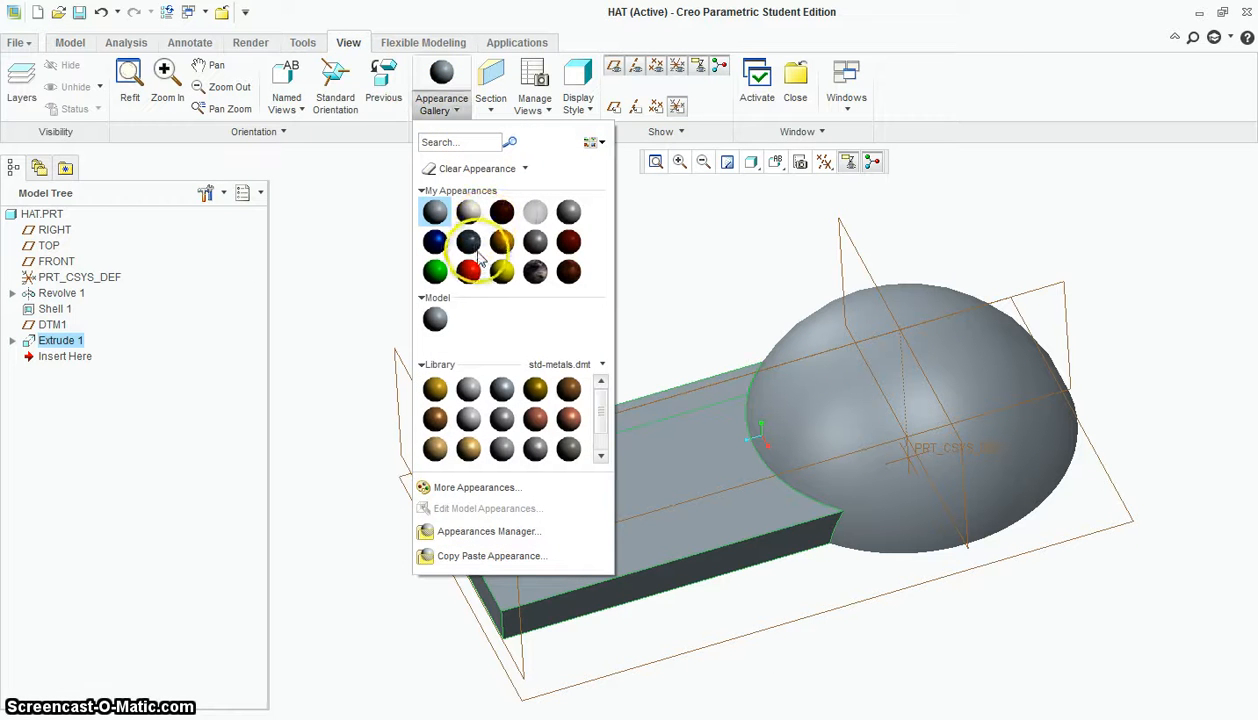
click(503, 211)
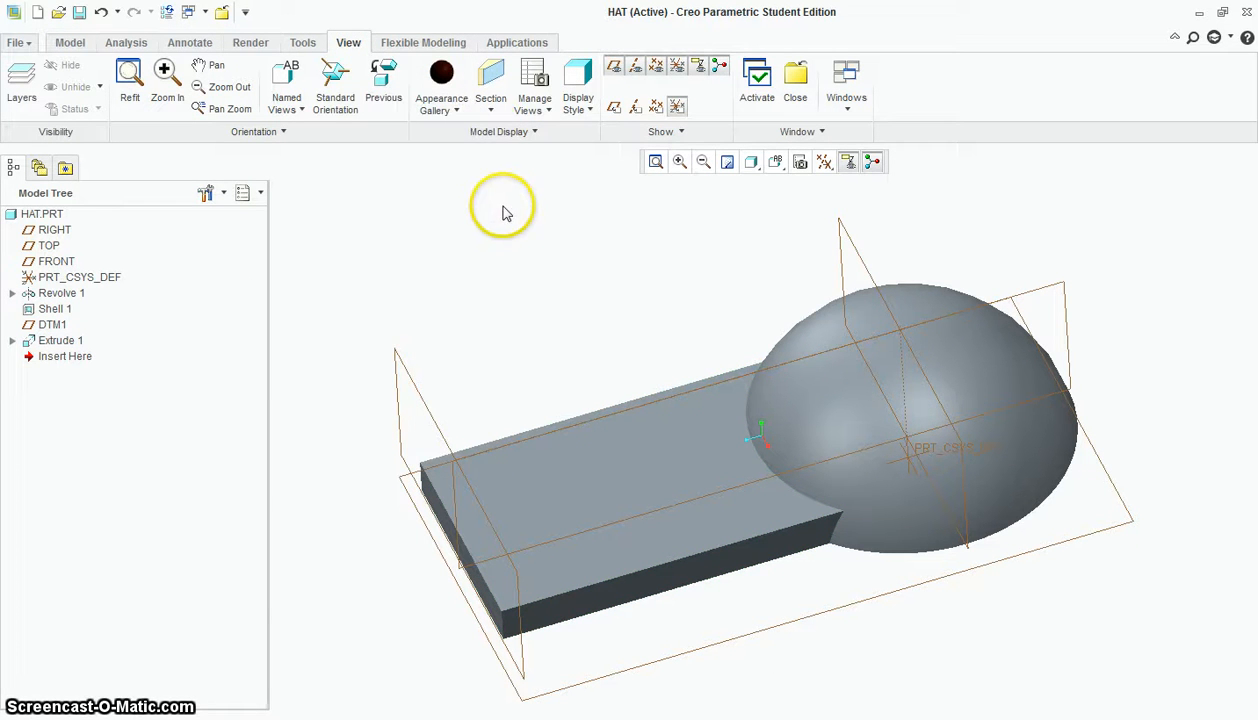
click(443, 83)
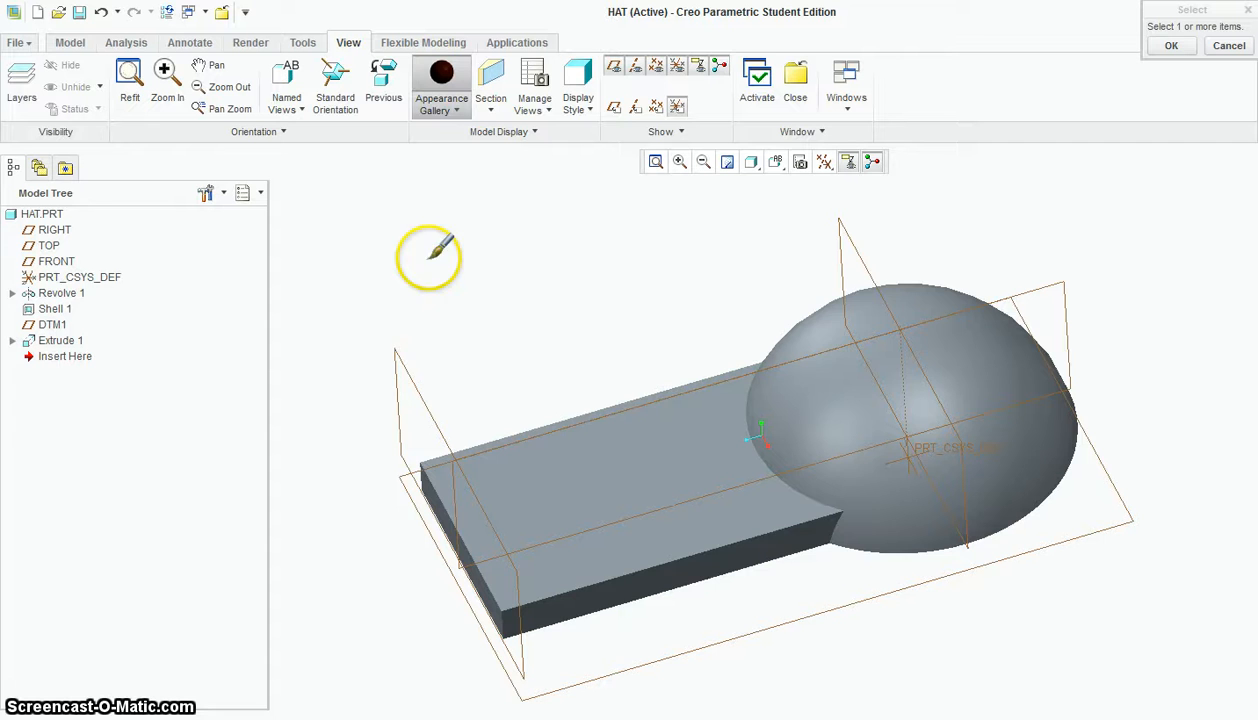
click(408, 368)
click(1171, 45)
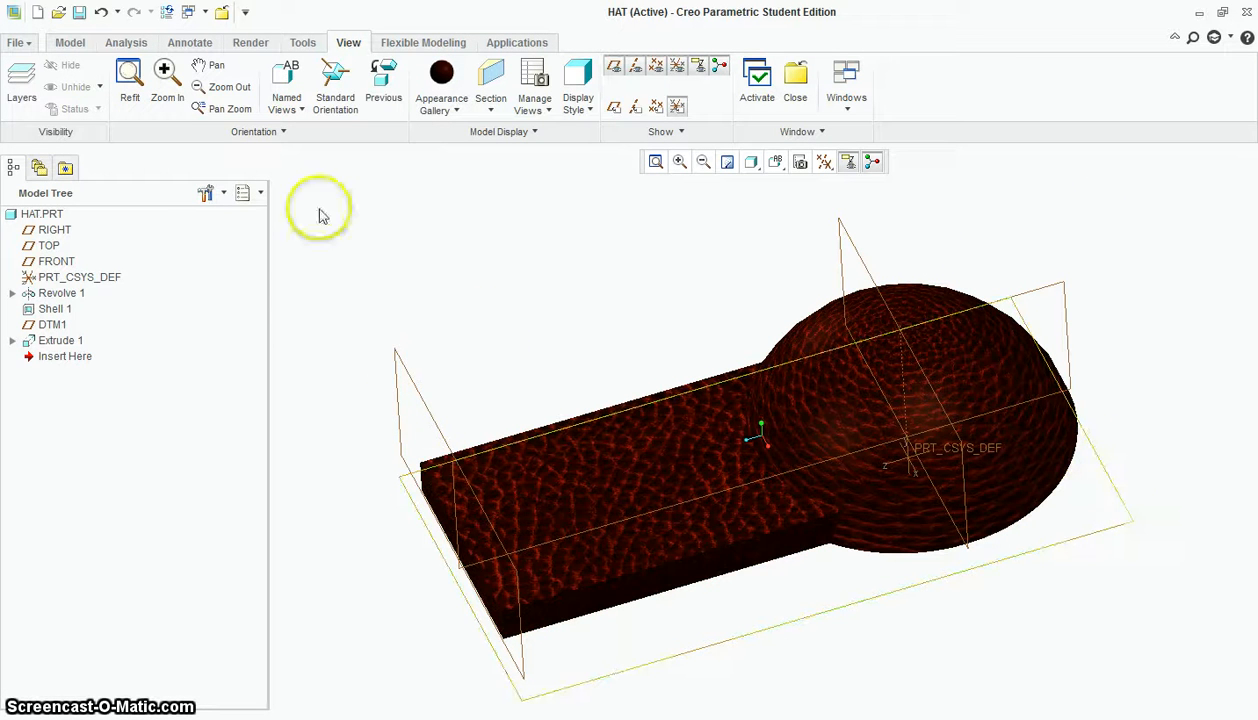
Save the HAT.PRT model in the Car folder
click(24, 45)
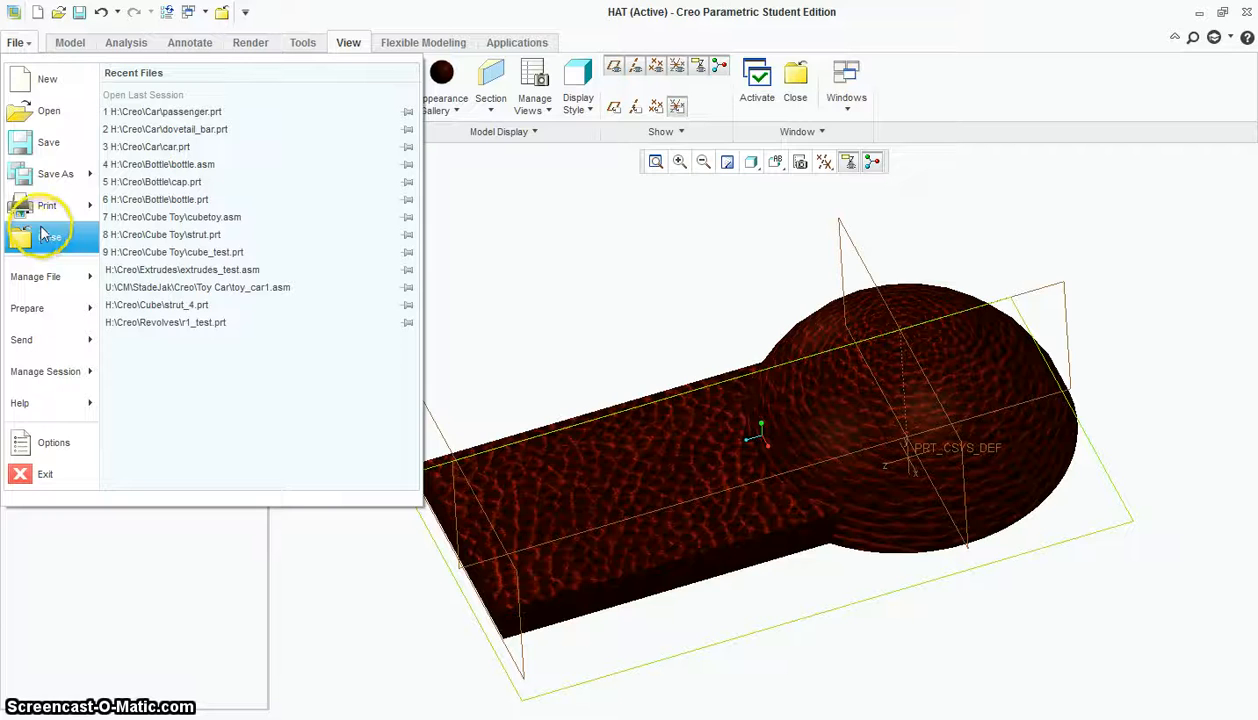
click(52, 152)
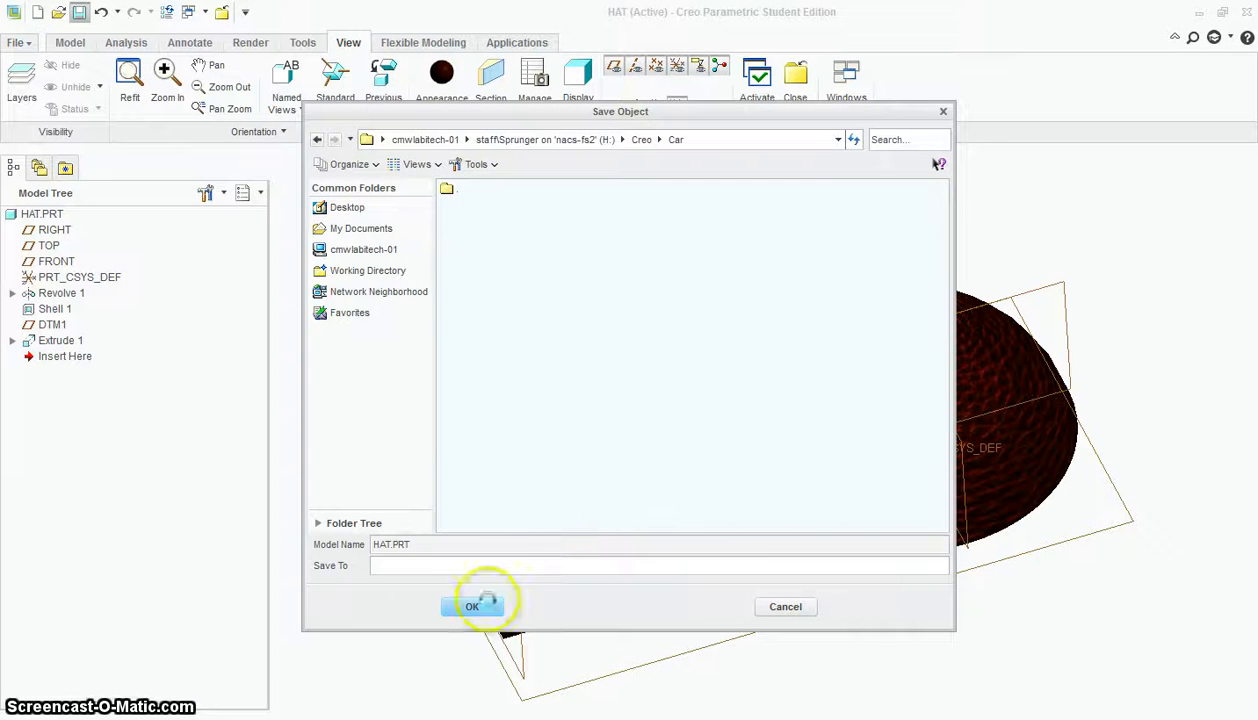